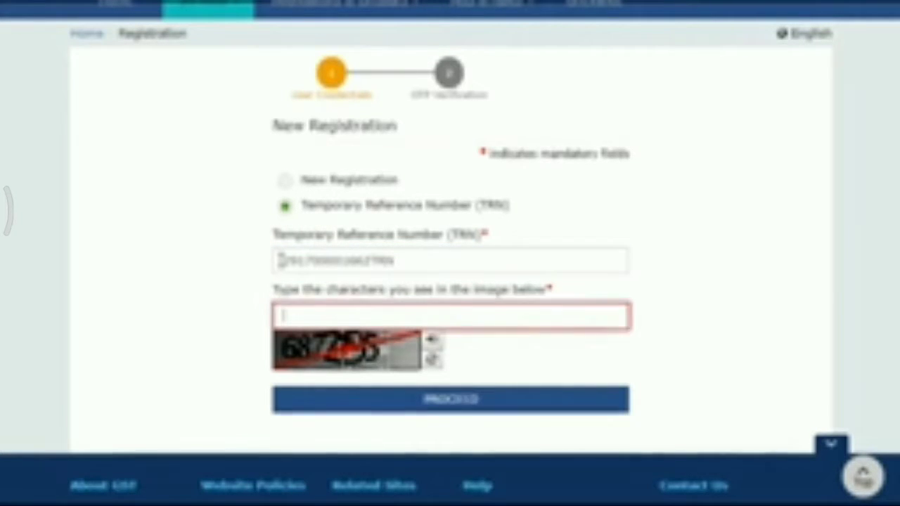
Log in with the temporary reference number by entering the captcha and the OTP, and open the draft GST PCT-01 application for editing
text(687255)
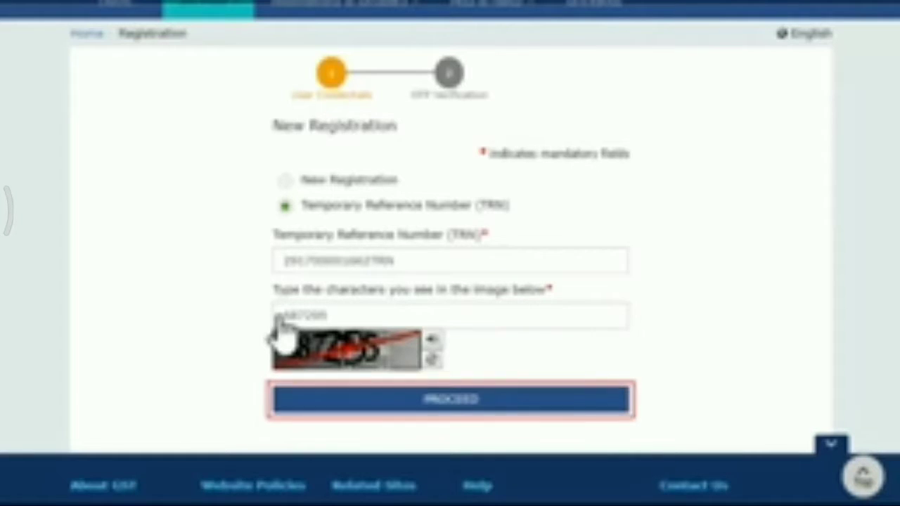
click(459, 402)
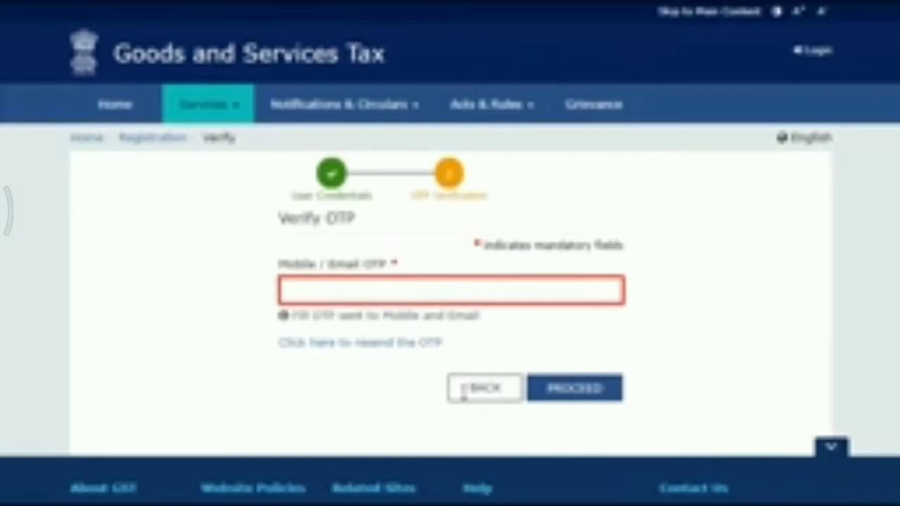
click(284, 291)
text(******)
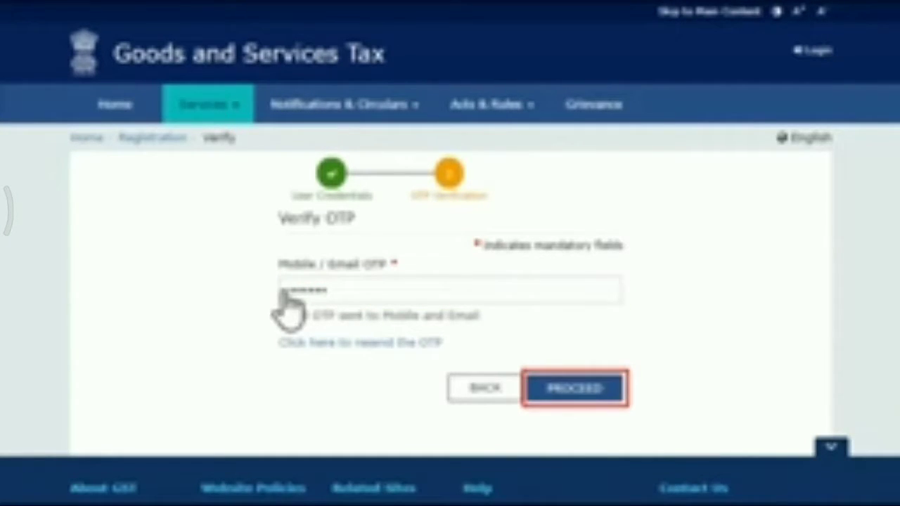
click(580, 390)
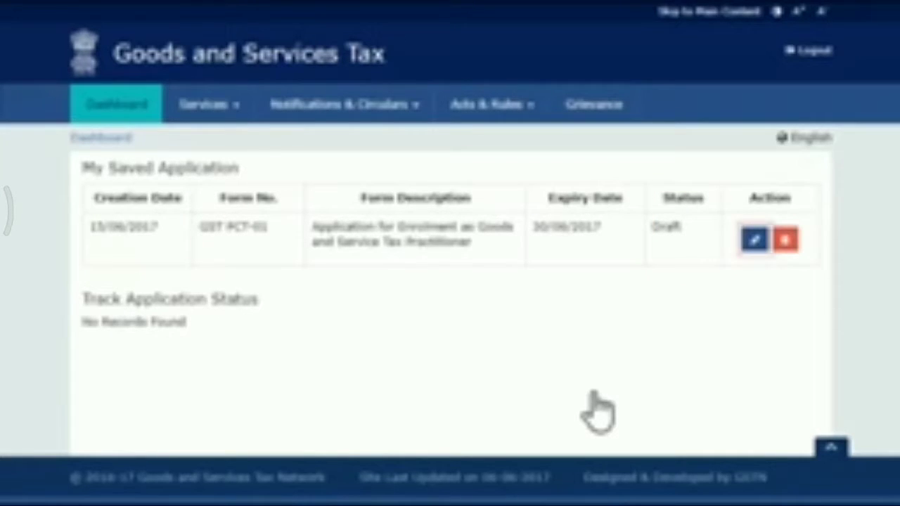
click(754, 239)
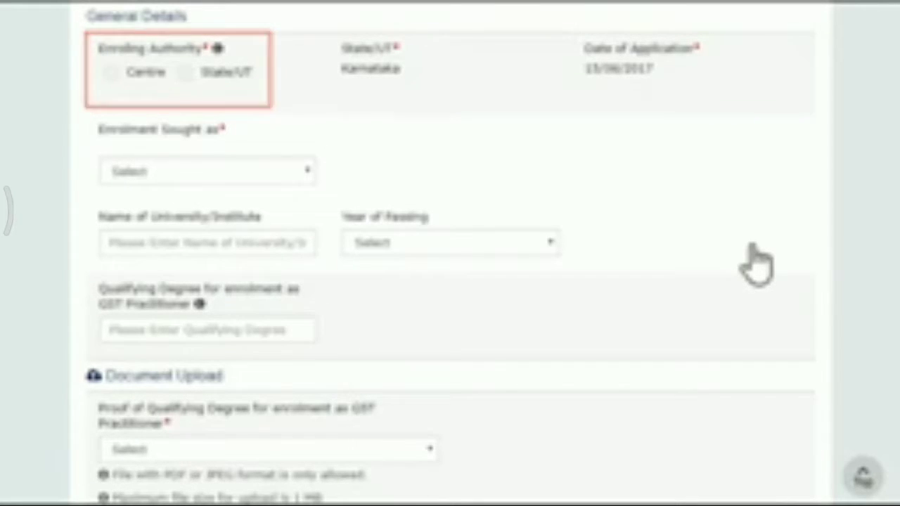
Set the enrolling authority to Centre and the enrolment sought as Chartered Accountant holding COP
click(110, 74)
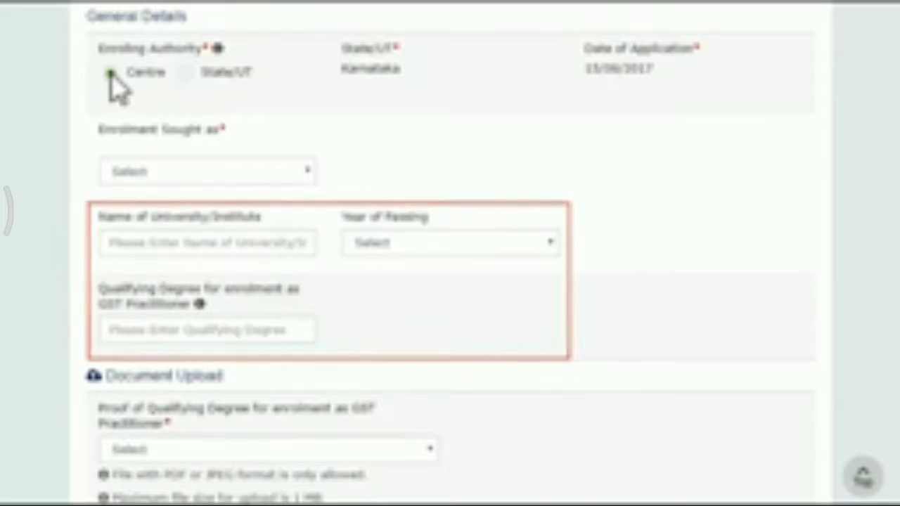
click(307, 171)
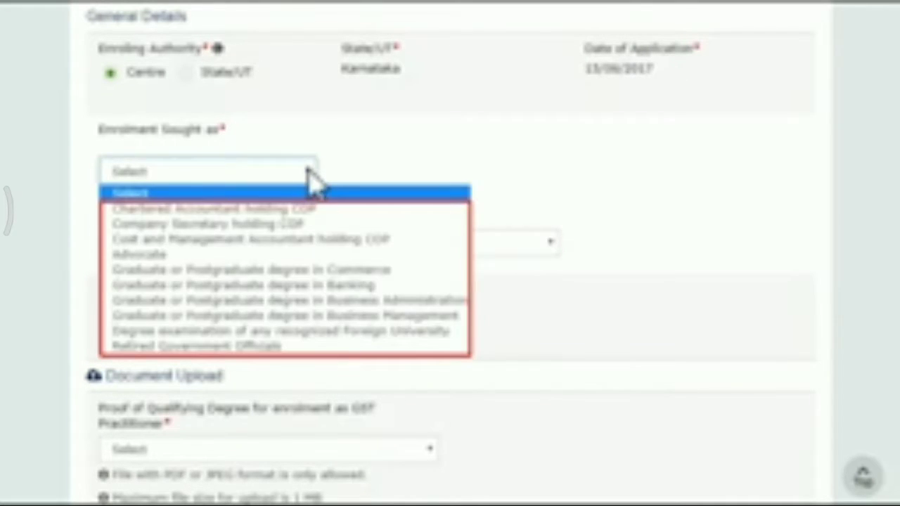
click(325, 210)
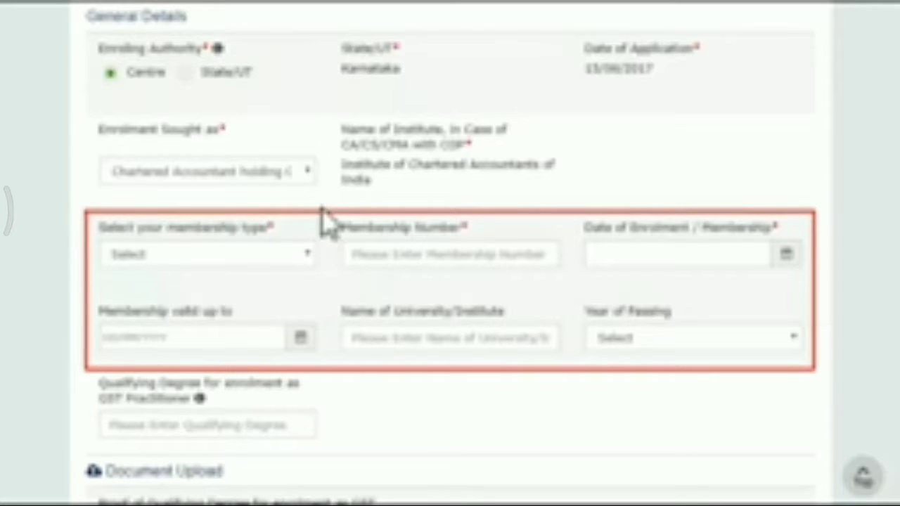
Set the membership type to Associate and fill in the membership number and date of enrolment
click(307, 254)
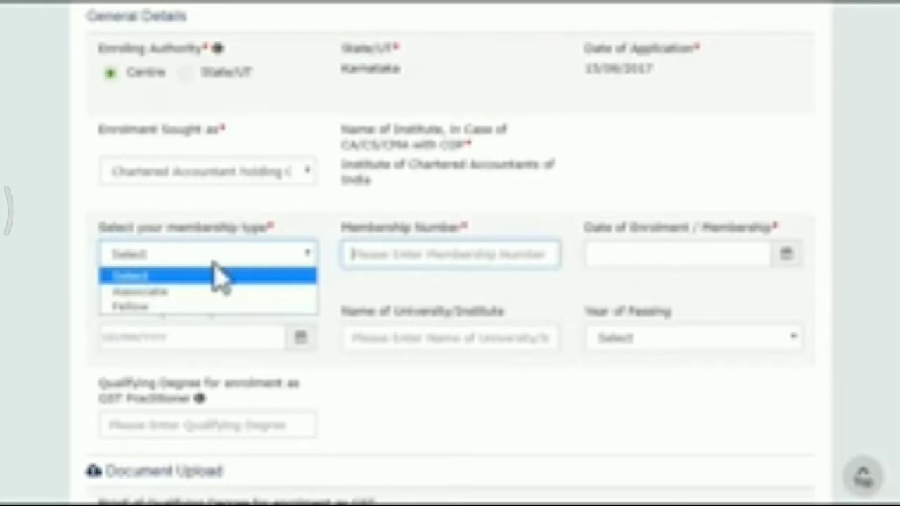
click(177, 292)
click(202, 292)
click(350, 255)
text(111222)
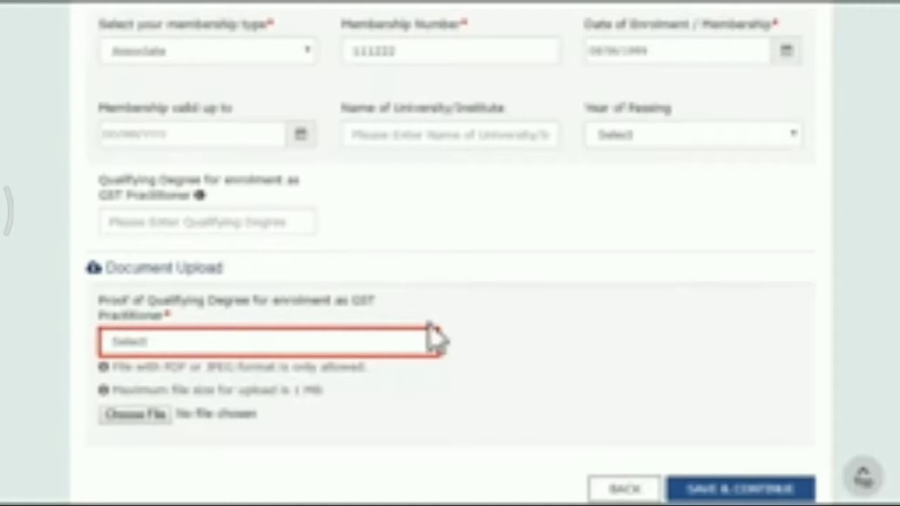
Upload a Qualifying Degree document as proof for enrolment as GST practitioner and save the general details
click(434, 343)
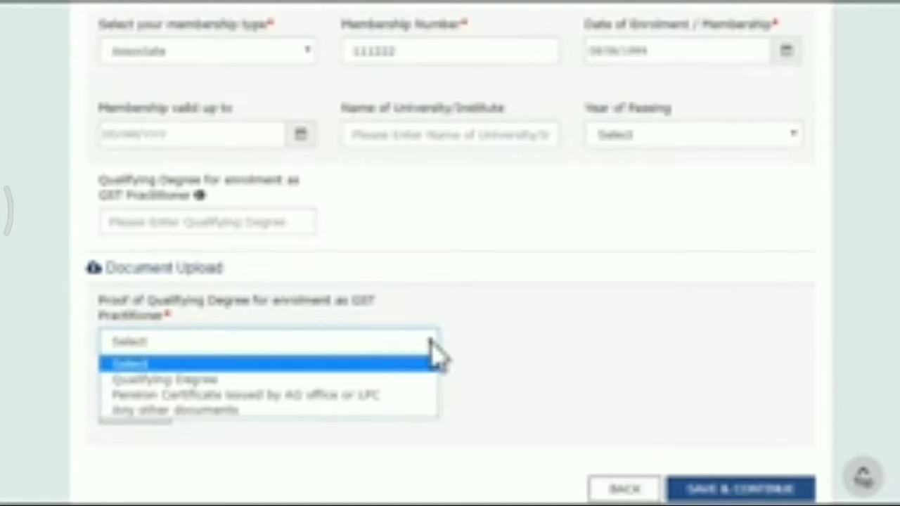
click(225, 380)
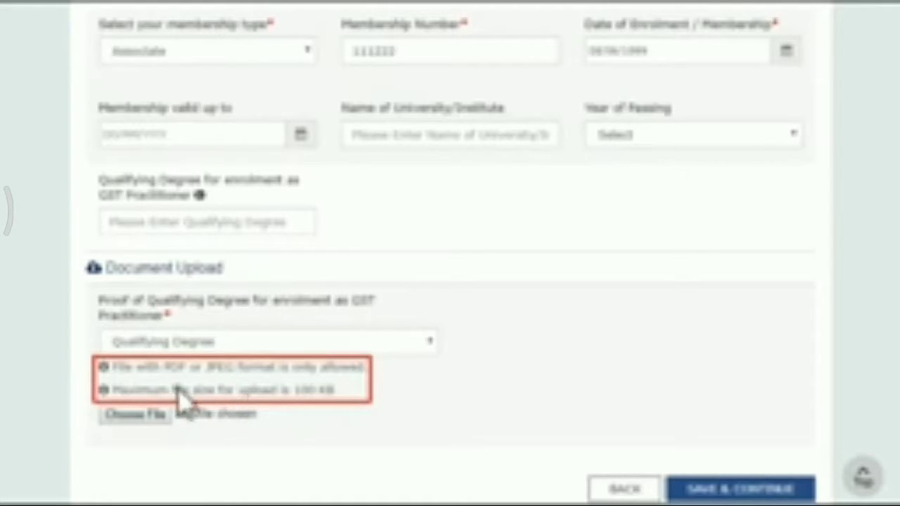
click(161, 428)
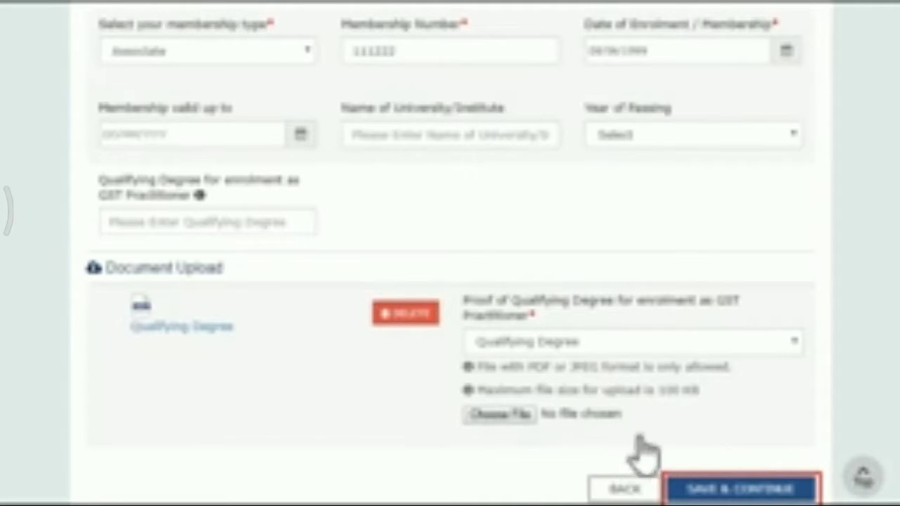
click(765, 487)
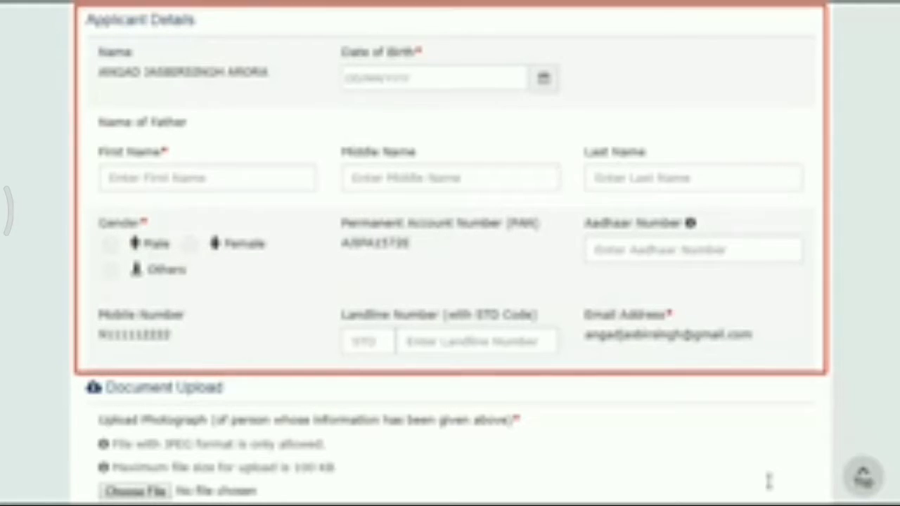
Enter the applicant's date of birth
click(498, 77)
key(Tab)
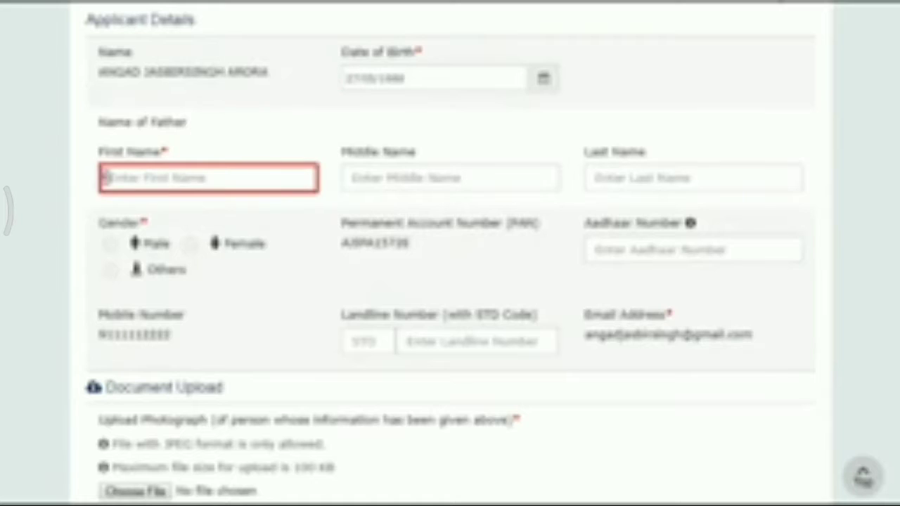
Fill in the father's first, middle and last names and set the applicant's gender to Male
key(Tab)
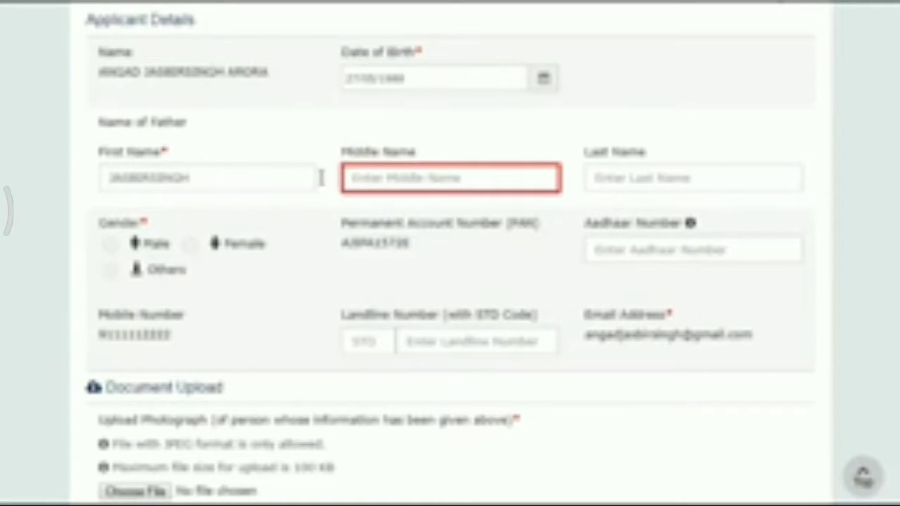
key(Tab)
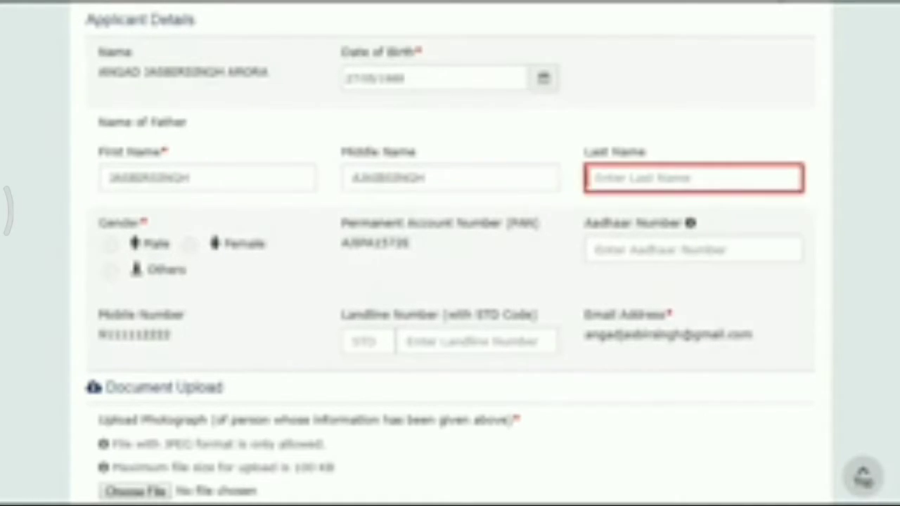
key(Tab)
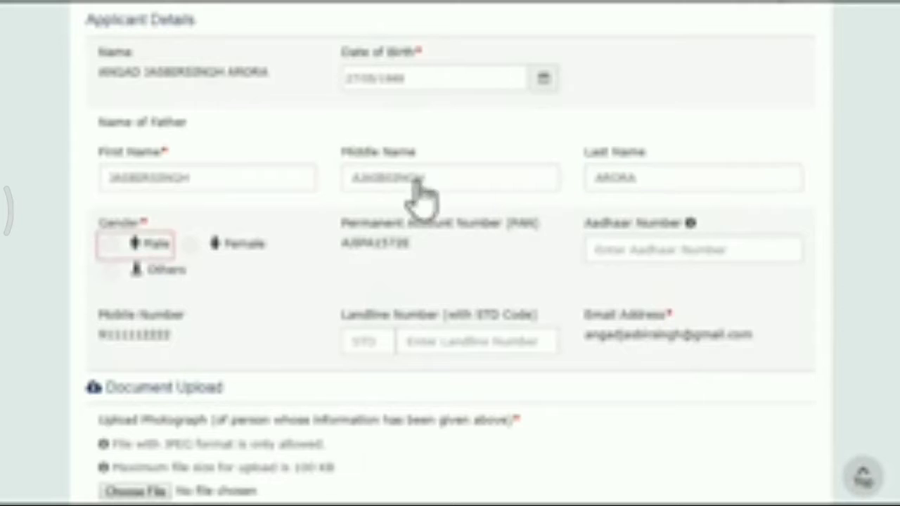
click(110, 244)
Upload the applicant's photograph and save the applicant details
scroll(109, 246, down, 3)
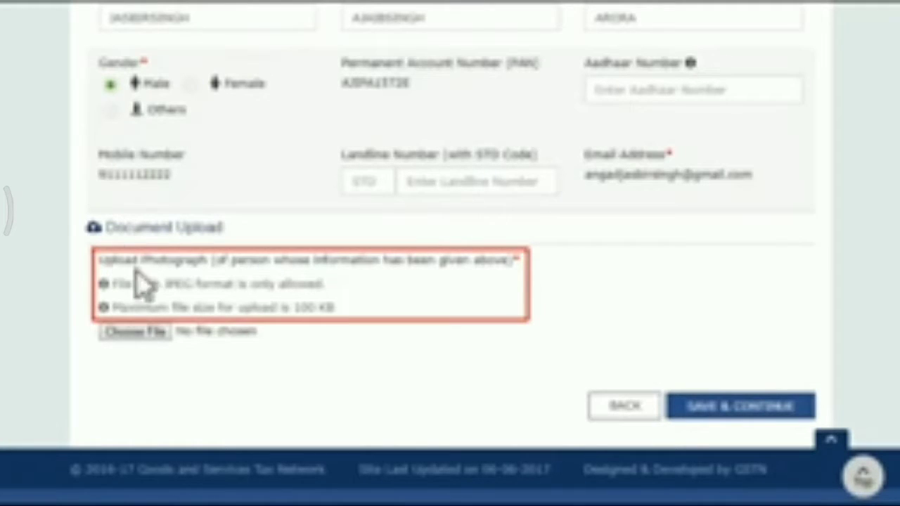
click(137, 331)
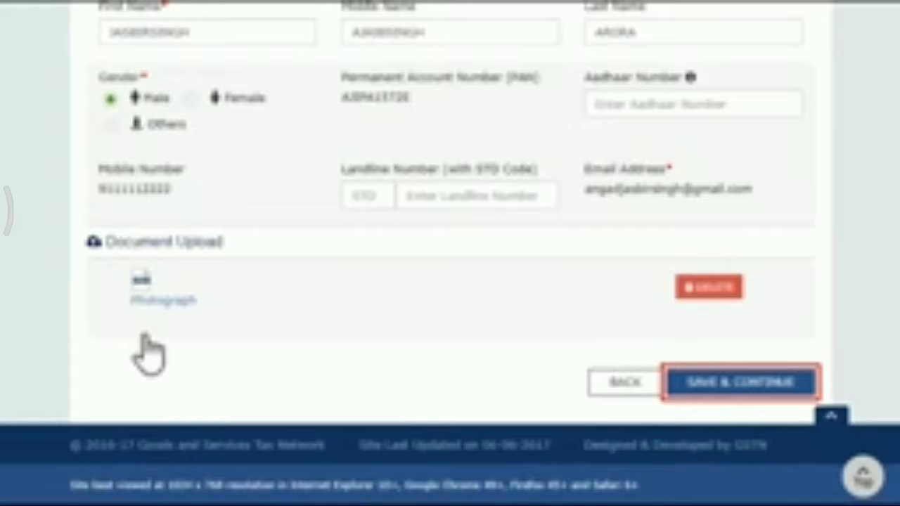
click(742, 383)
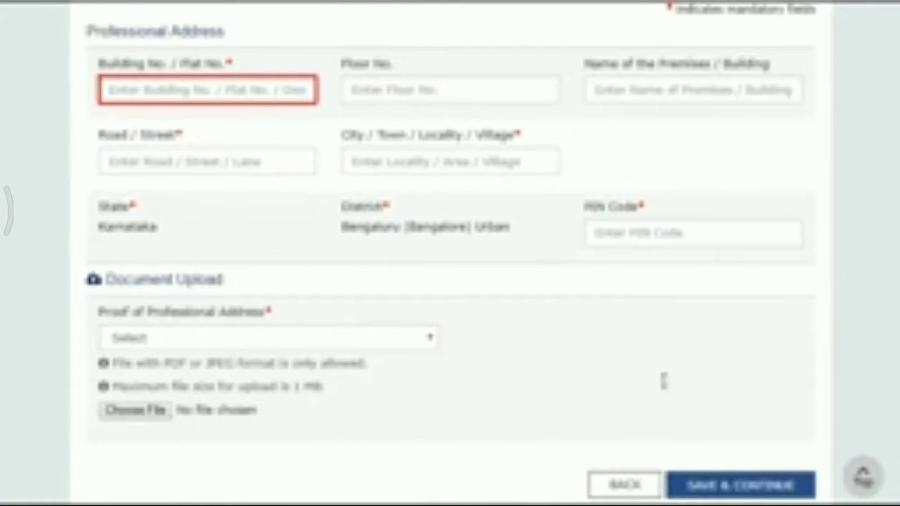
Fill in the building or flat number and the road or street of the professional address
click(105, 90)
key(Tab)
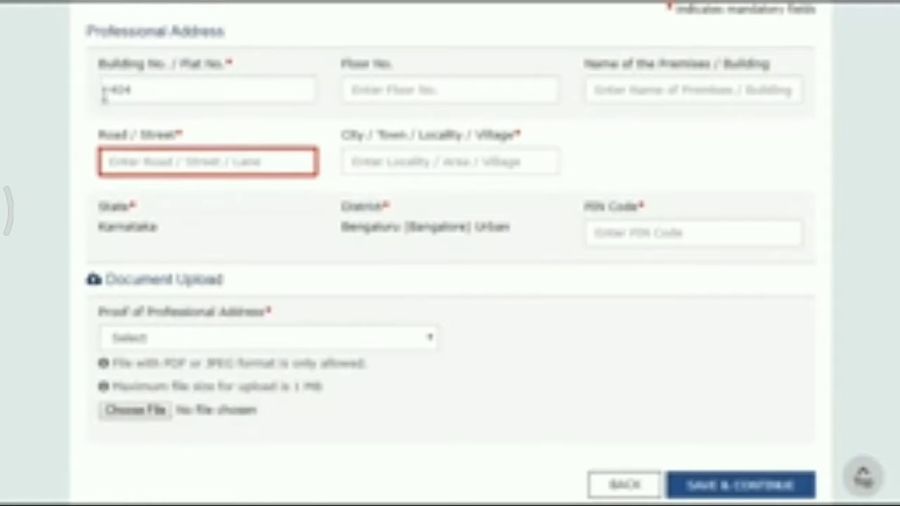
click(103, 161)
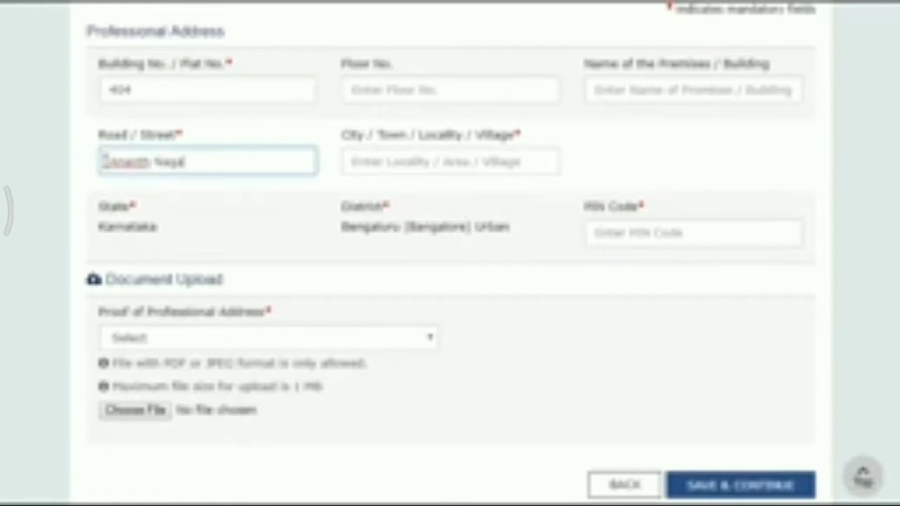
key(Tab)
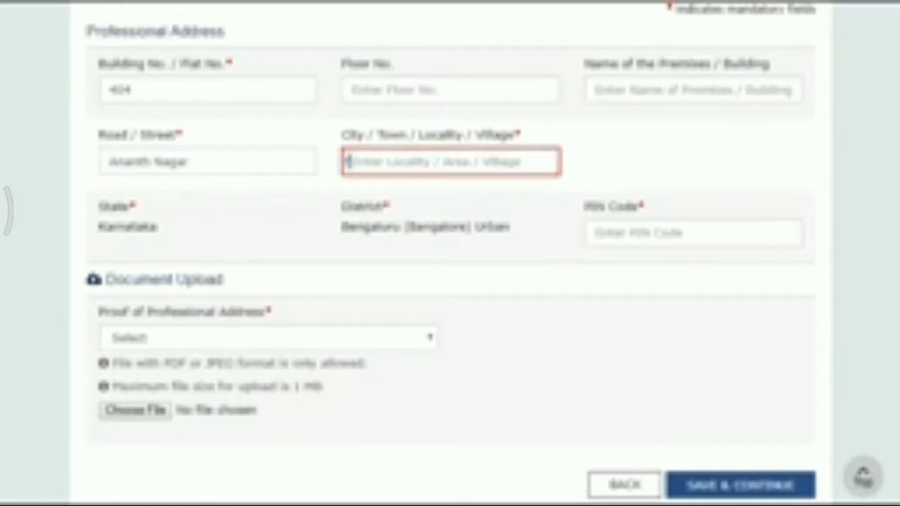
Fill in the city and the postal PIN code of the professional address
text(Bangalore)
key(Tab)
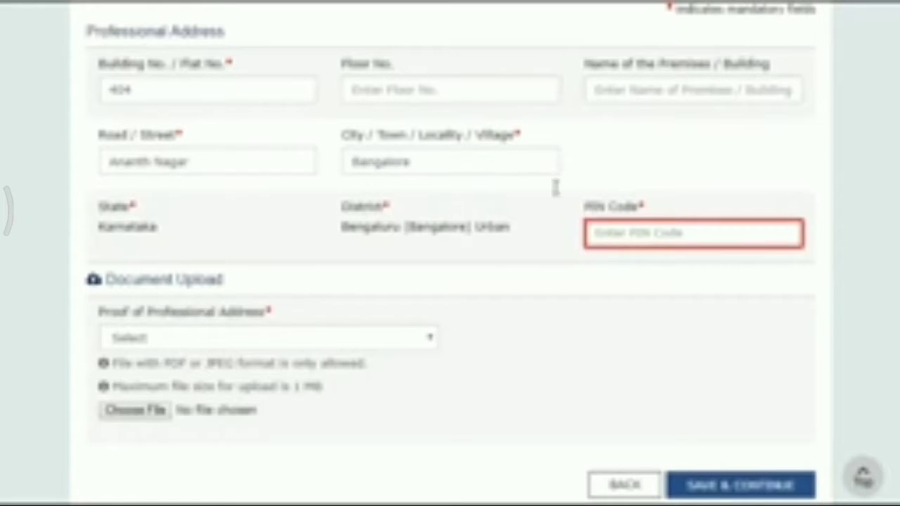
click(588, 233)
text(5600100)
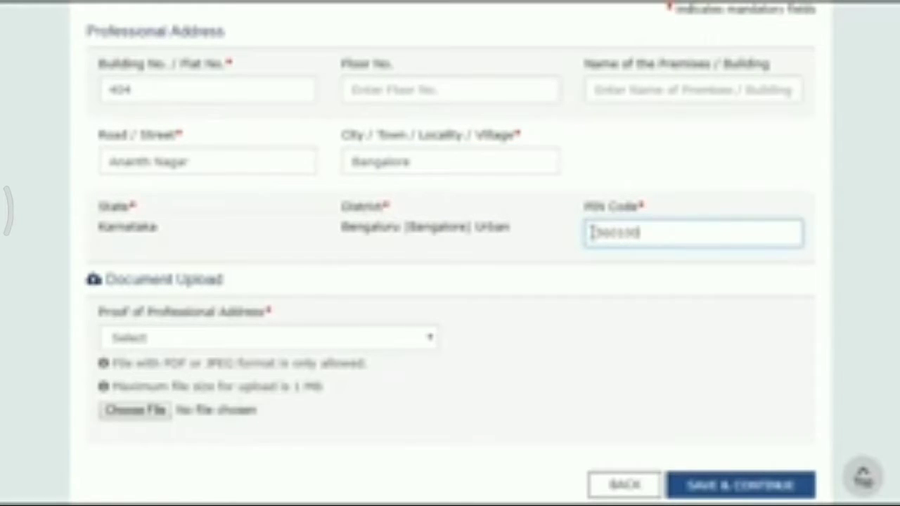
key(Tab)
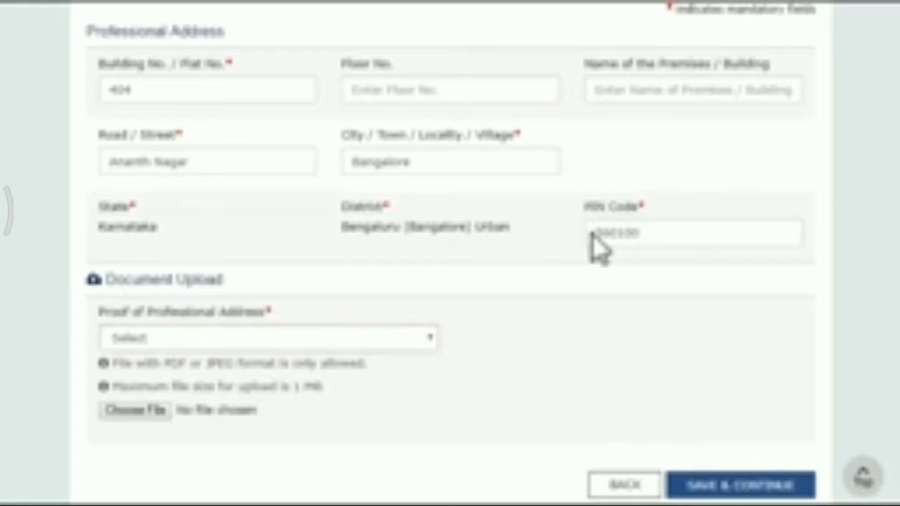
key(Tab)
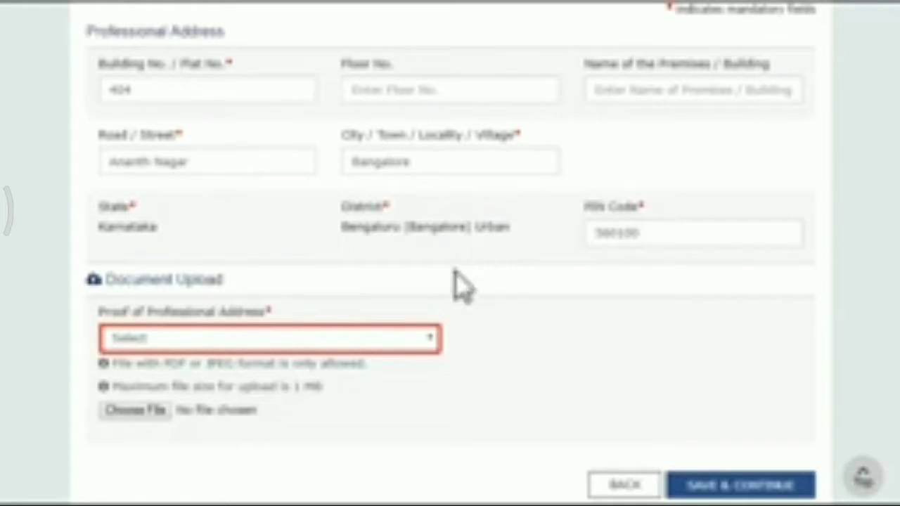
Upload a Rent/ Lease Agreement as proof of the professional address and save the page
click(432, 342)
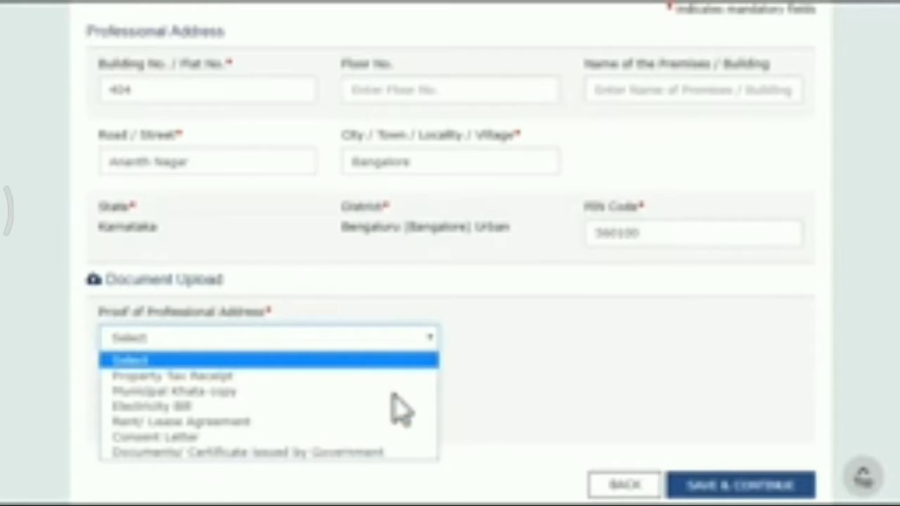
click(392, 421)
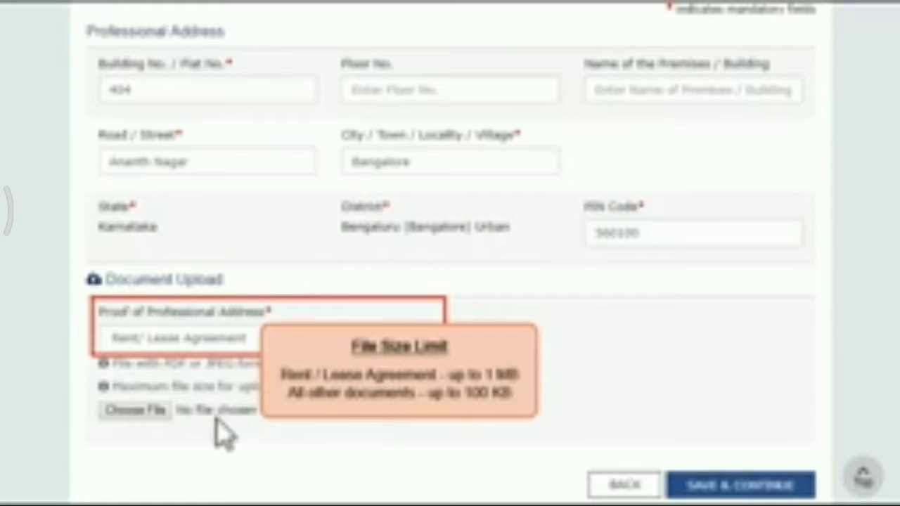
click(140, 411)
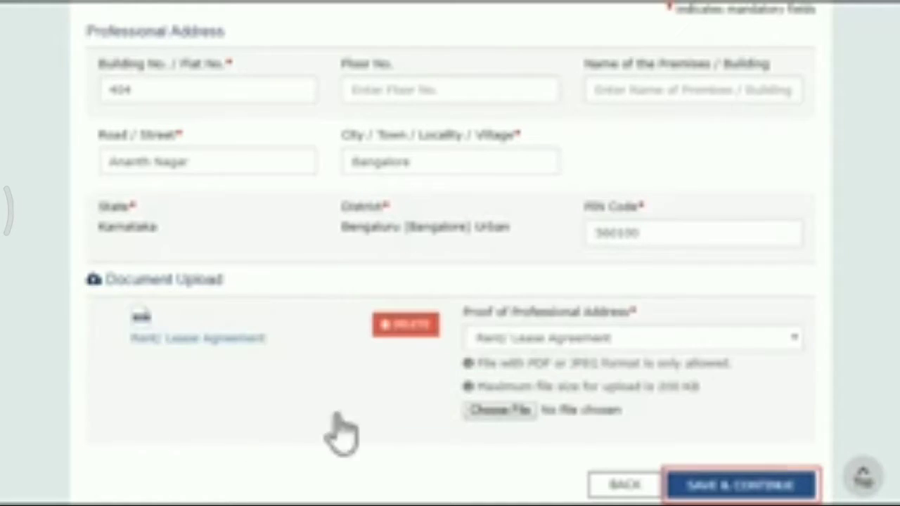
click(707, 492)
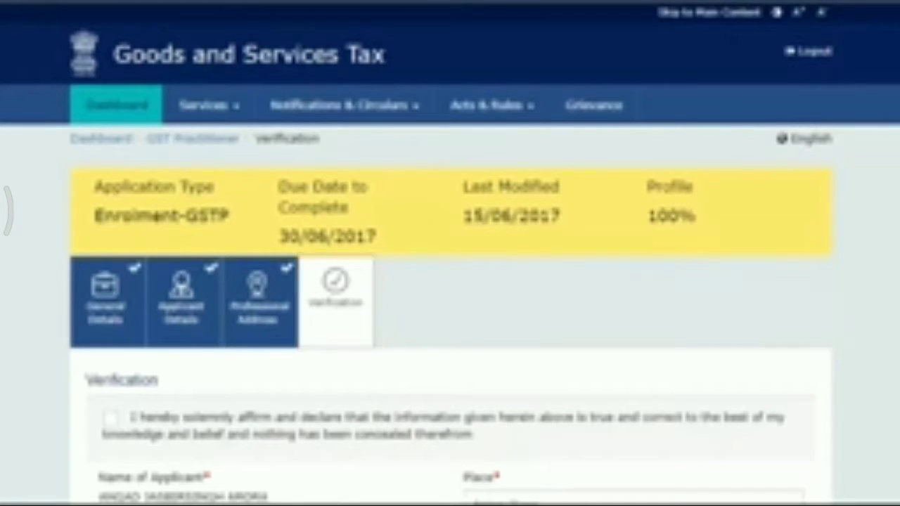
Accept the verification declaration of the enrolment application and enter Bangalore as the place
scroll(449, 253, down, 3)
click(111, 205)
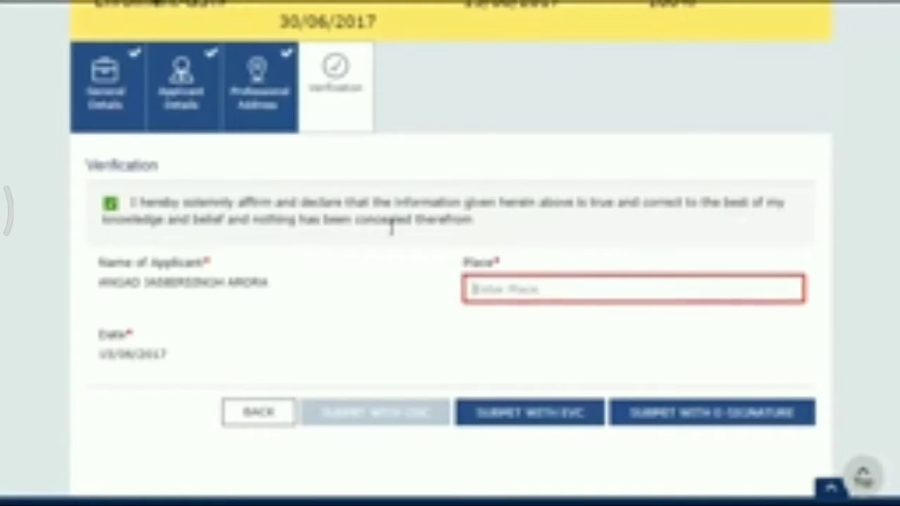
click(468, 288)
text(Bangalore)
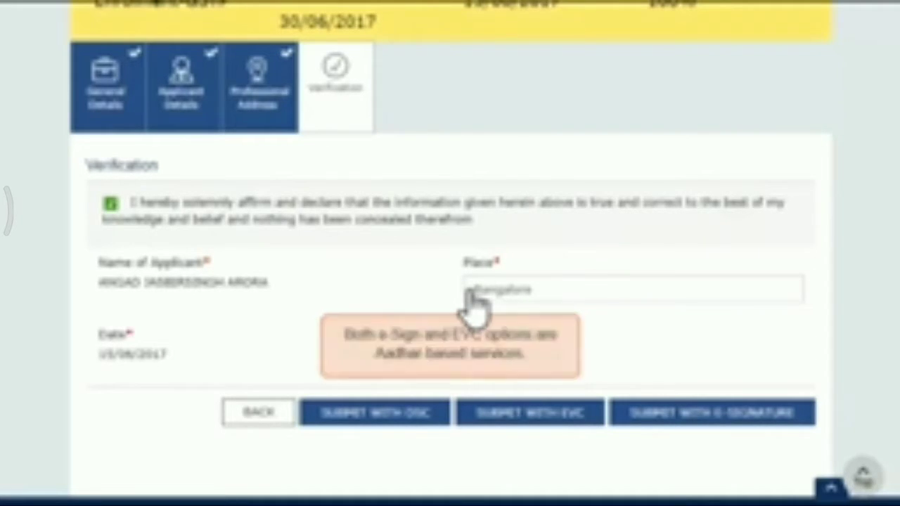
Submit the enrolment application with DSC, accept the legal warning and sign it with the listed certificate
click(404, 419)
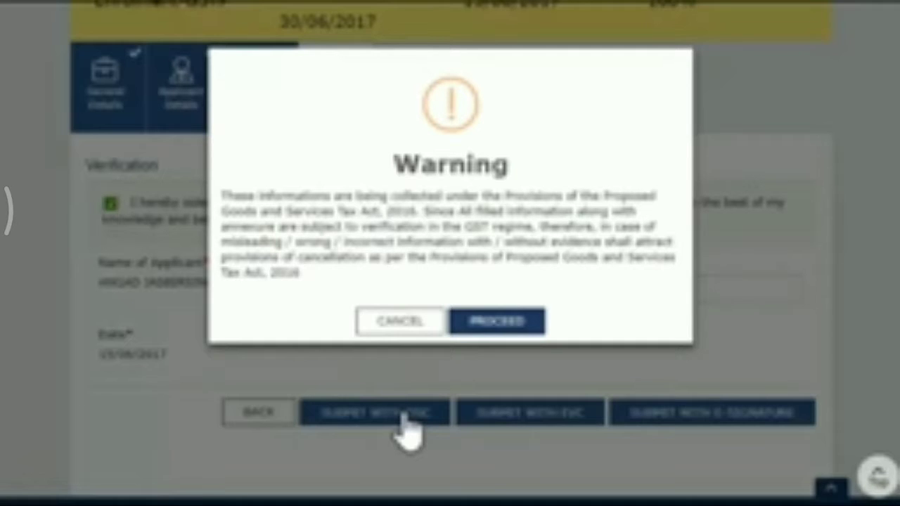
click(505, 323)
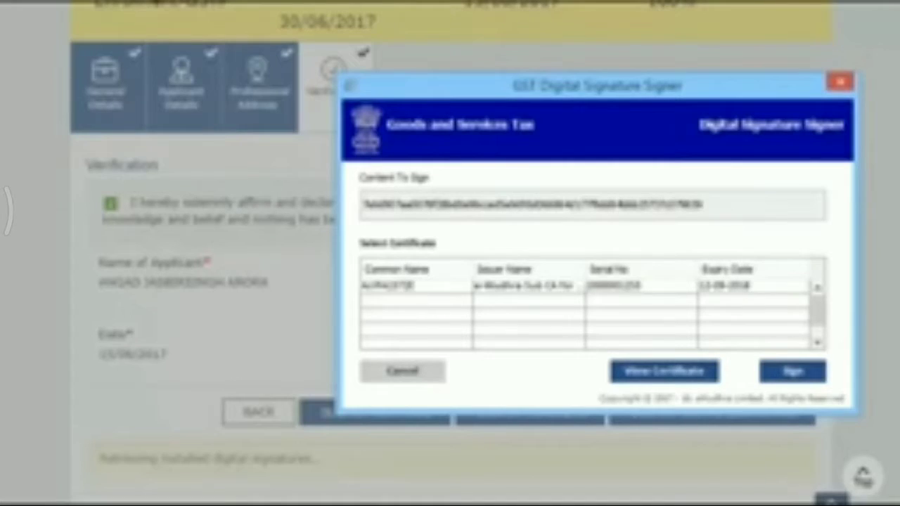
click(446, 288)
click(794, 376)
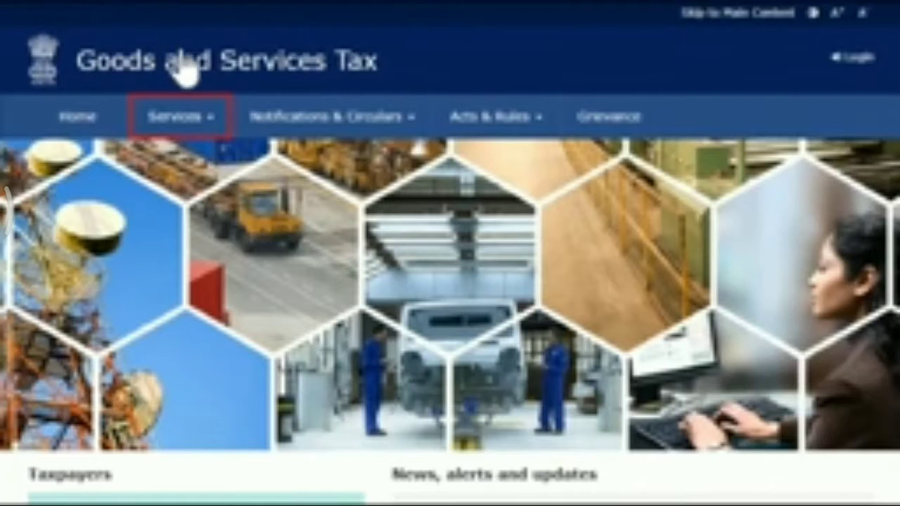
Open the new registration service and choose to continue with a Temporary Reference Number (TRN)
click(211, 132)
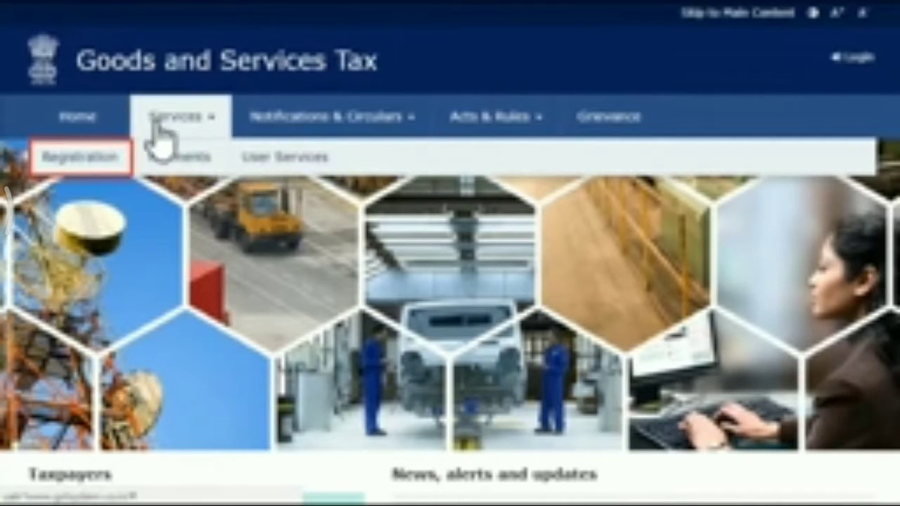
click(98, 173)
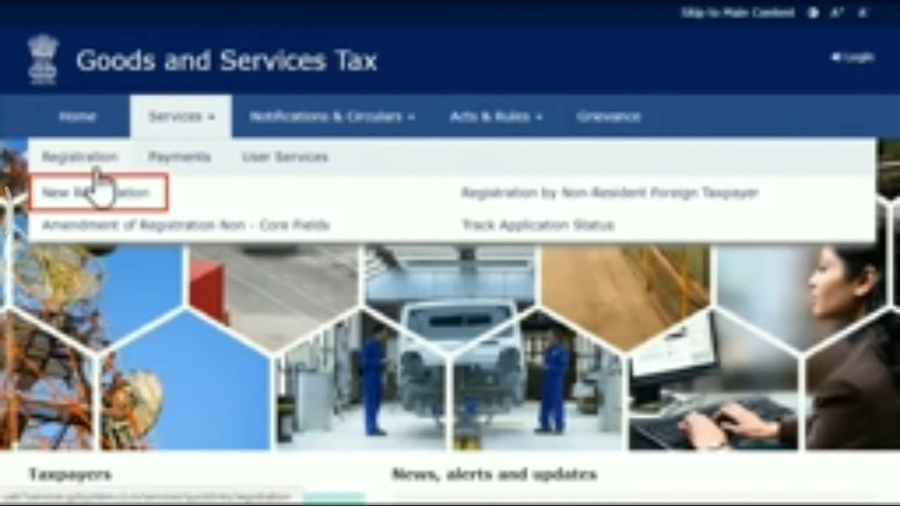
click(88, 199)
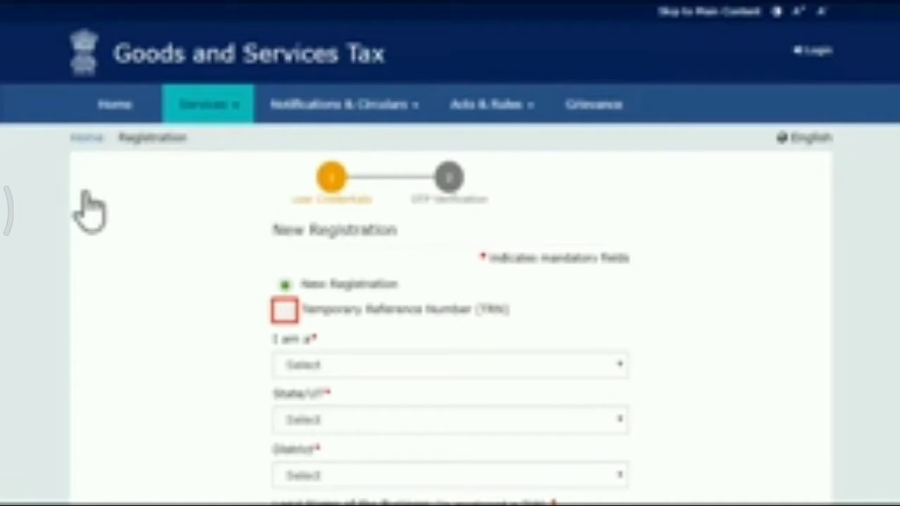
click(284, 309)
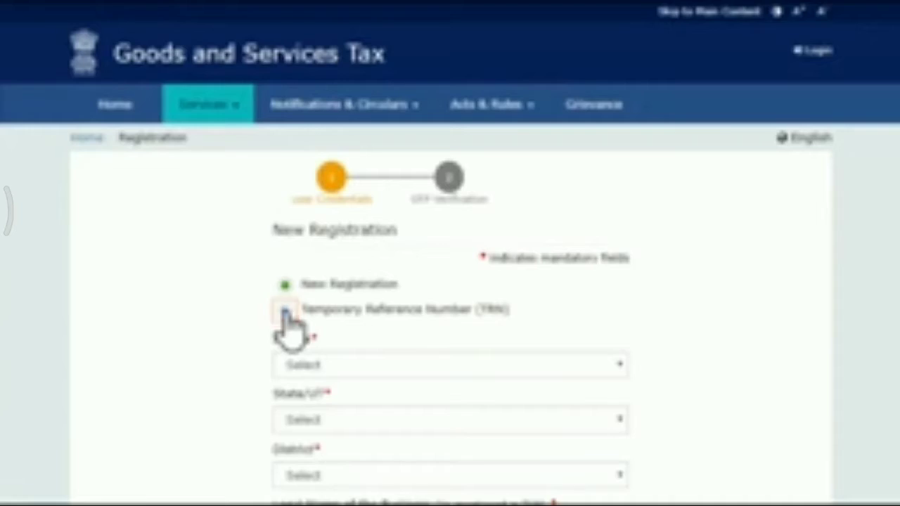
Enter the captcha characters to proceed with the TRN, and verify the access with the mobile/email OTP
scroll(590, 188, down, 2)
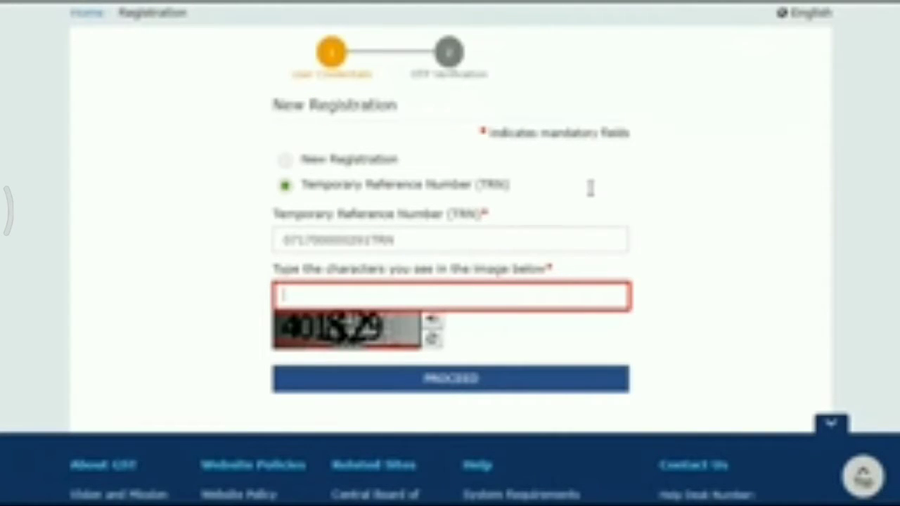
text(4018)
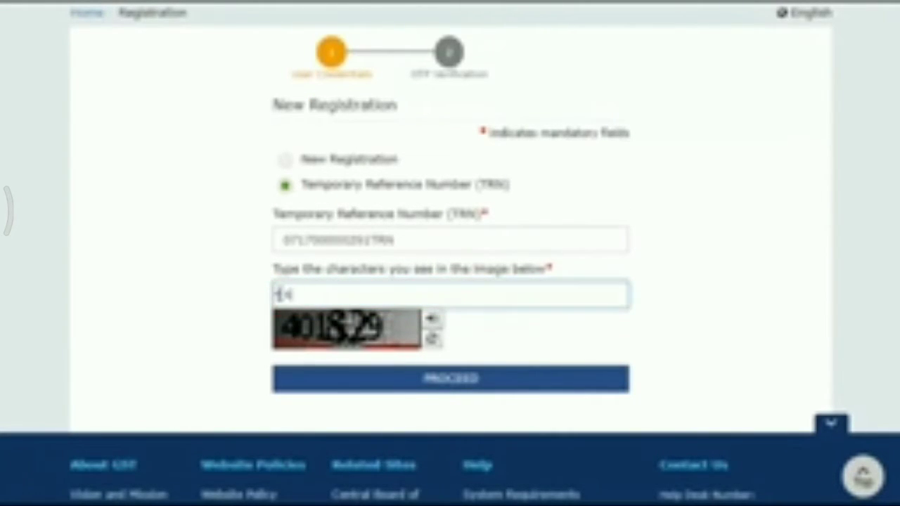
text(29)
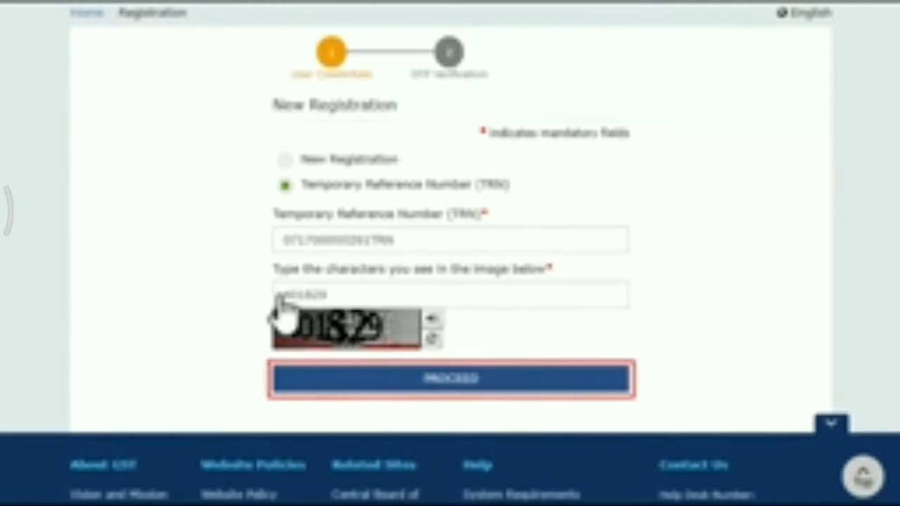
click(456, 381)
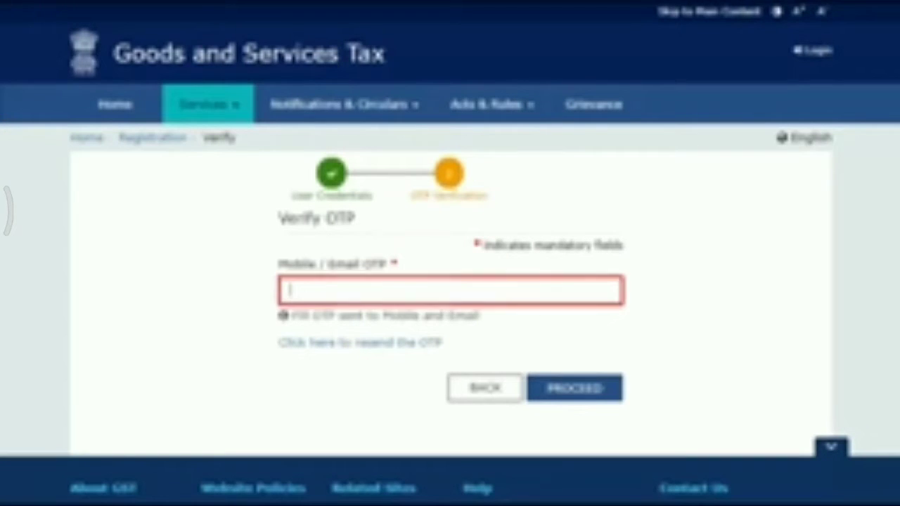
text(••••••)
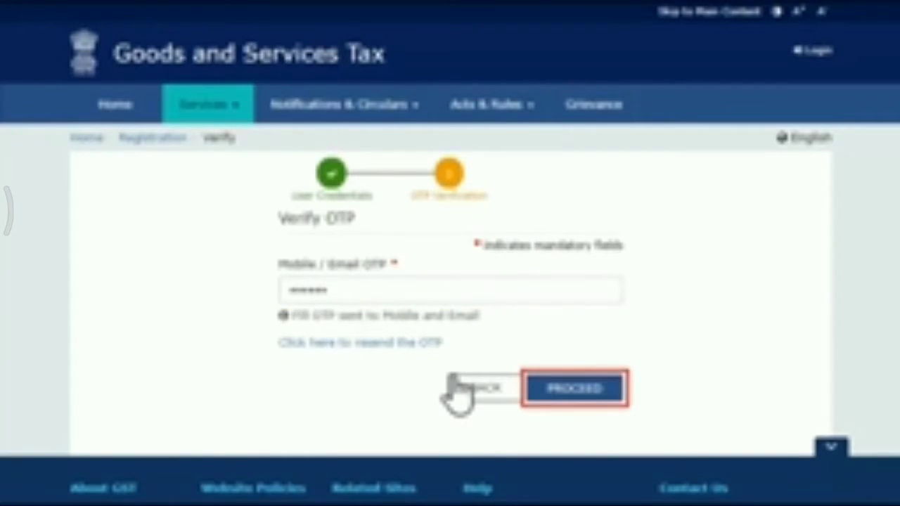
click(570, 392)
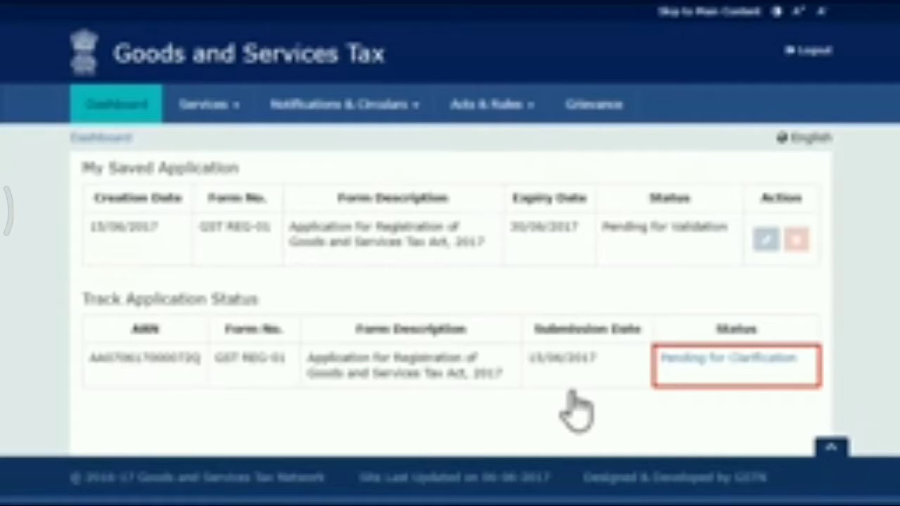
Download the notice for the GST REG-01 application pending for clarification and open the PDF
click(731, 365)
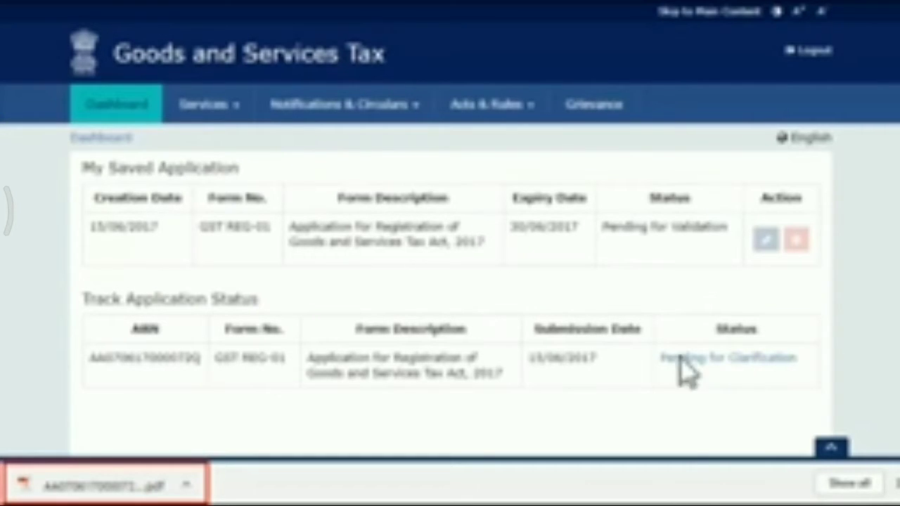
click(151, 483)
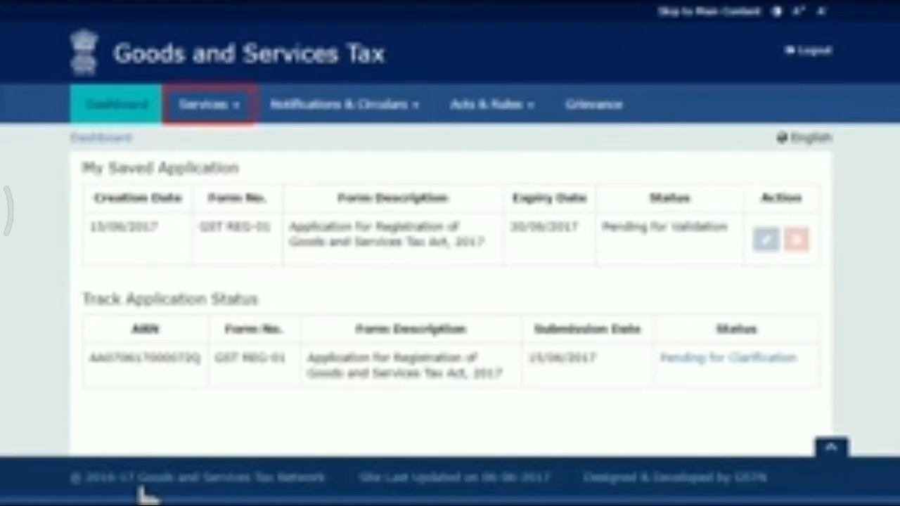
Open the application for filing clarifications and search for the pending application by its Application Reference Number (ARN)
click(211, 109)
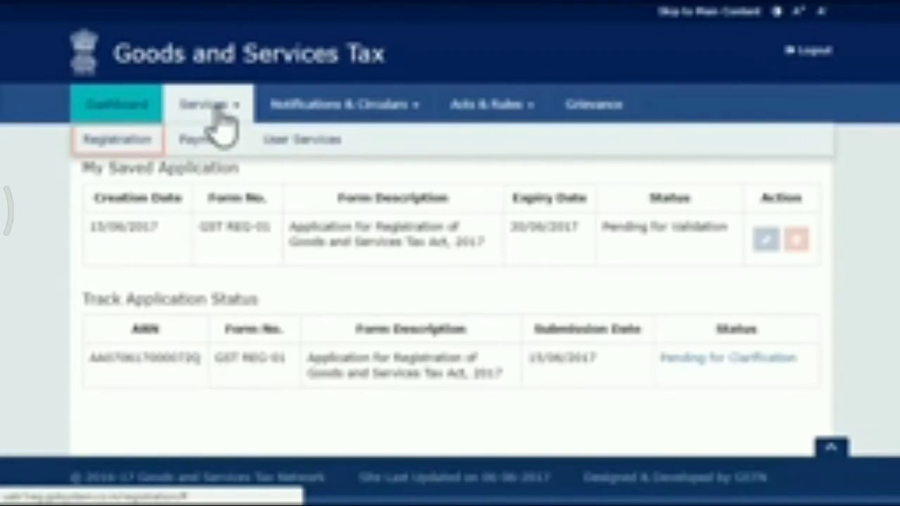
click(128, 154)
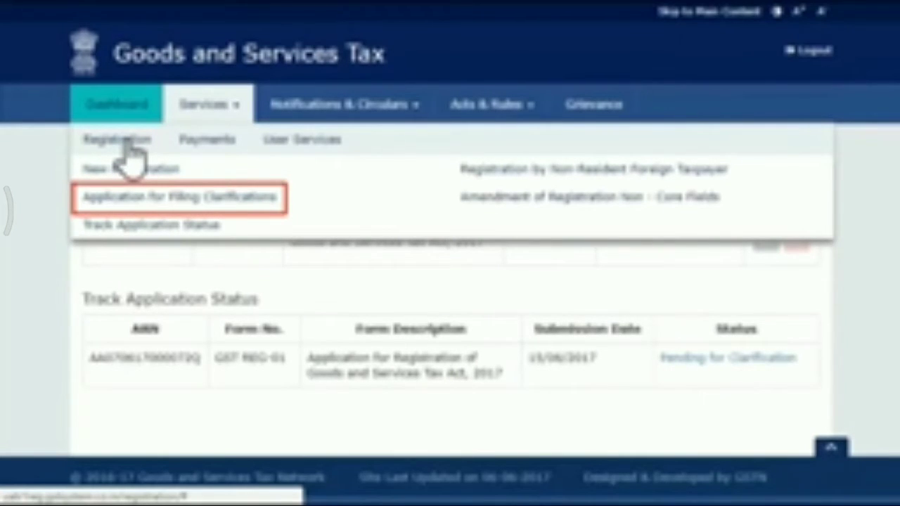
click(172, 200)
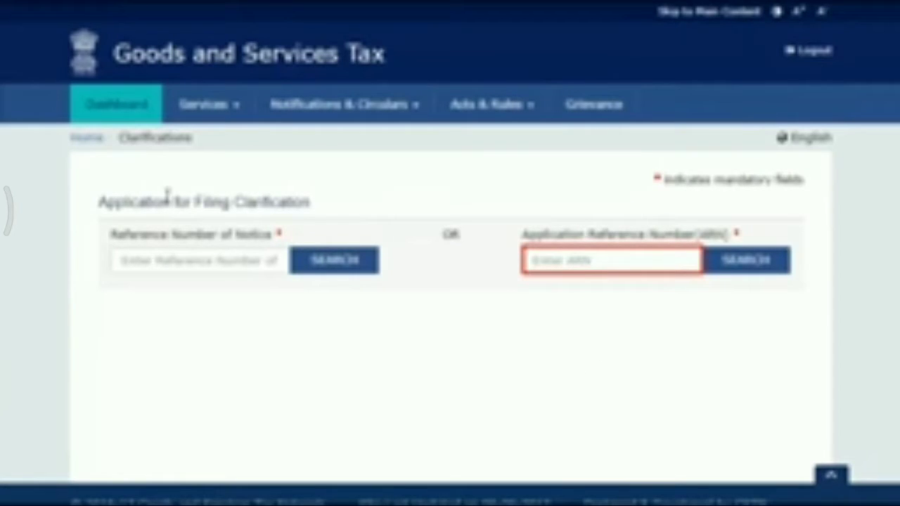
click(530, 258)
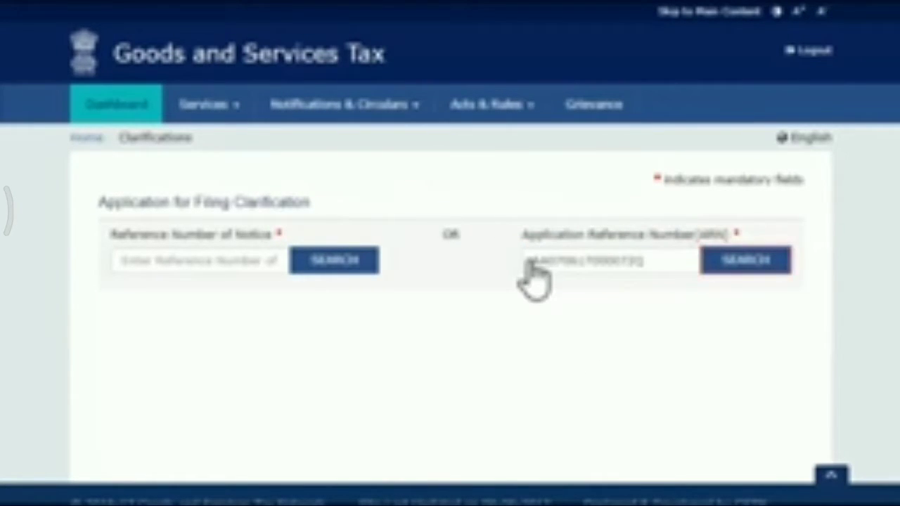
click(737, 267)
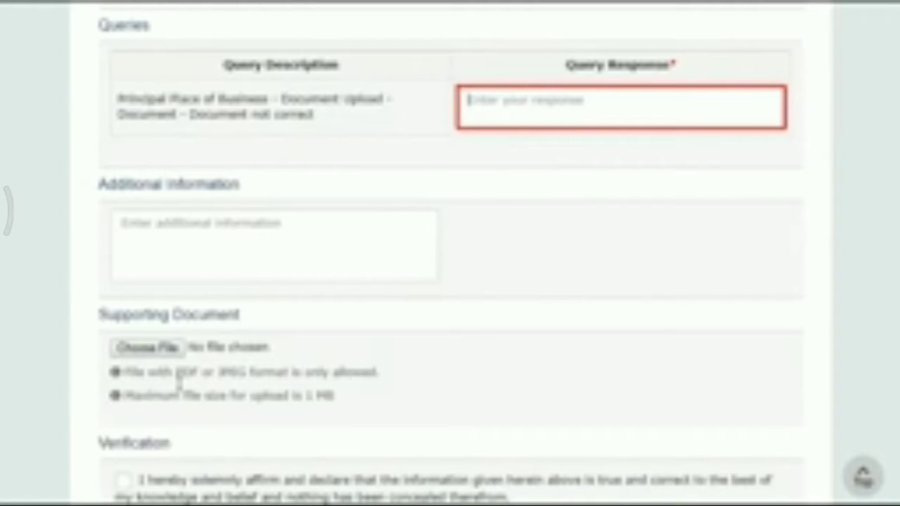
Answer the query with "Uploading new document for Principal Place of Business" and upload a supporting document
click(465, 104)
text(Uploading new document for Principal Place of Business)
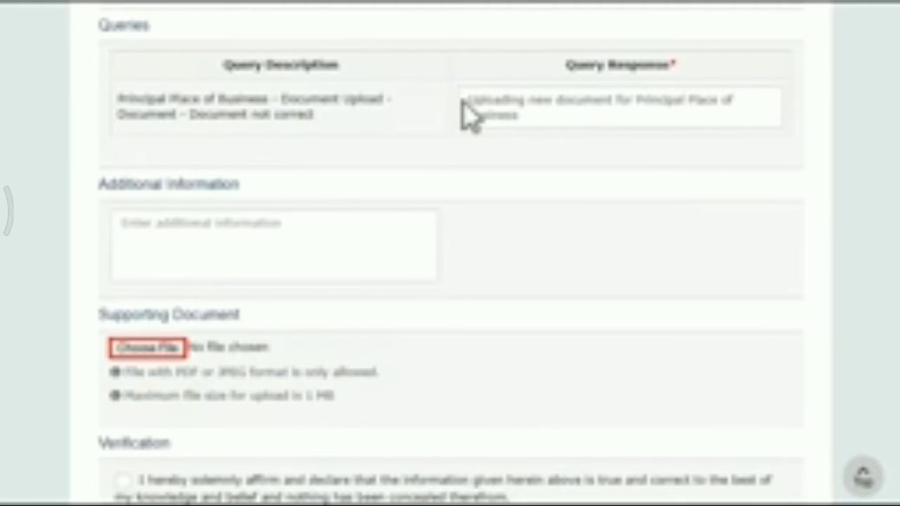
click(167, 354)
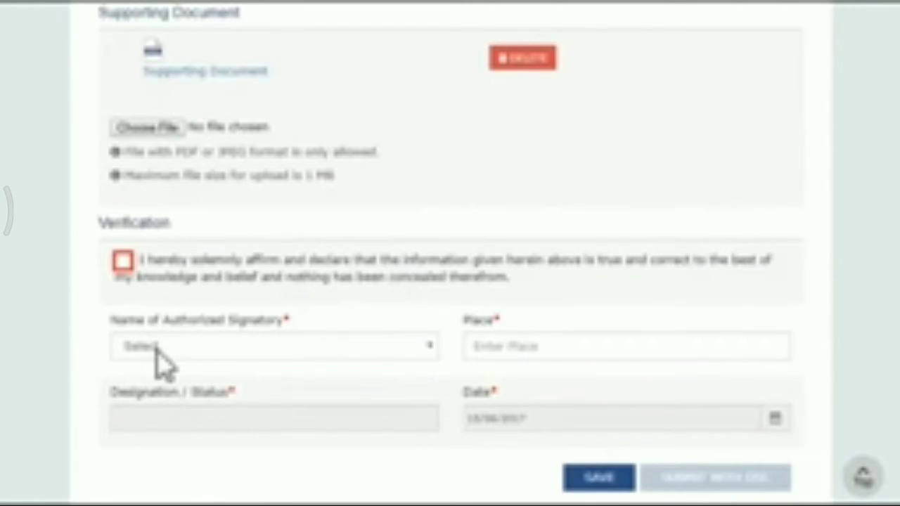
Accept the clarification's verification declaration, select the authorized signatory and enter Bangalore as the place
click(123, 262)
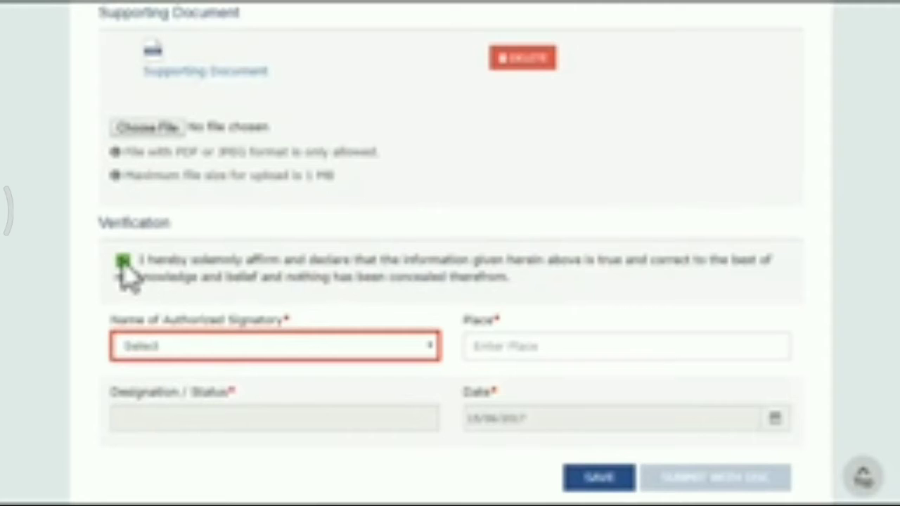
click(431, 346)
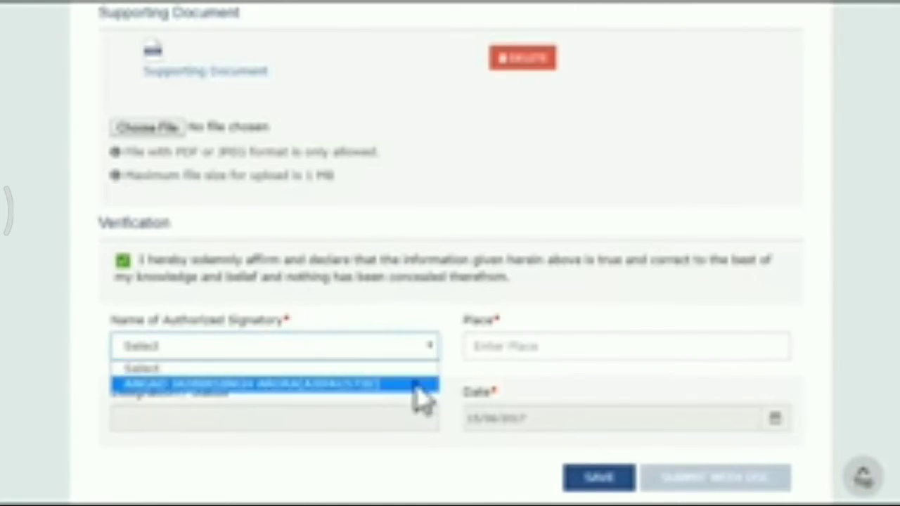
click(417, 384)
click(471, 348)
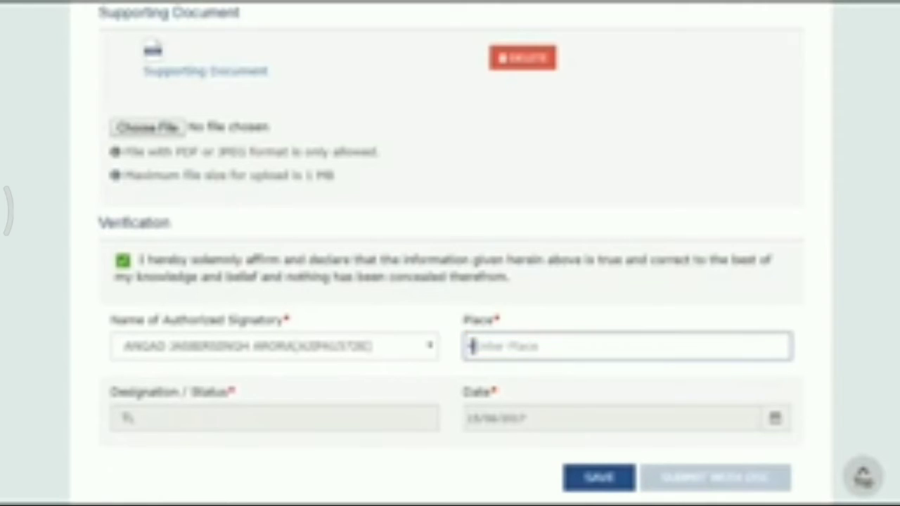
text(Bangalore)
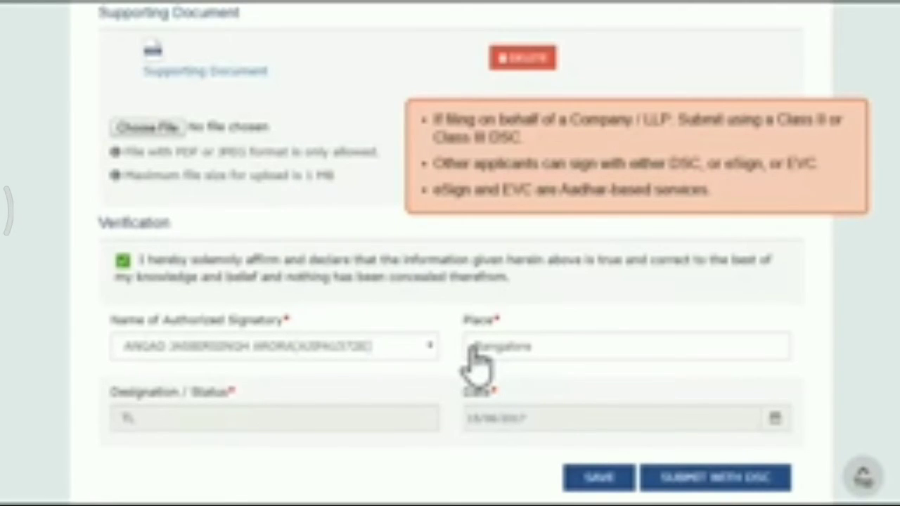
Submit the clarification with DSC, accept the legal warning and sign it with the listed certificate
click(721, 482)
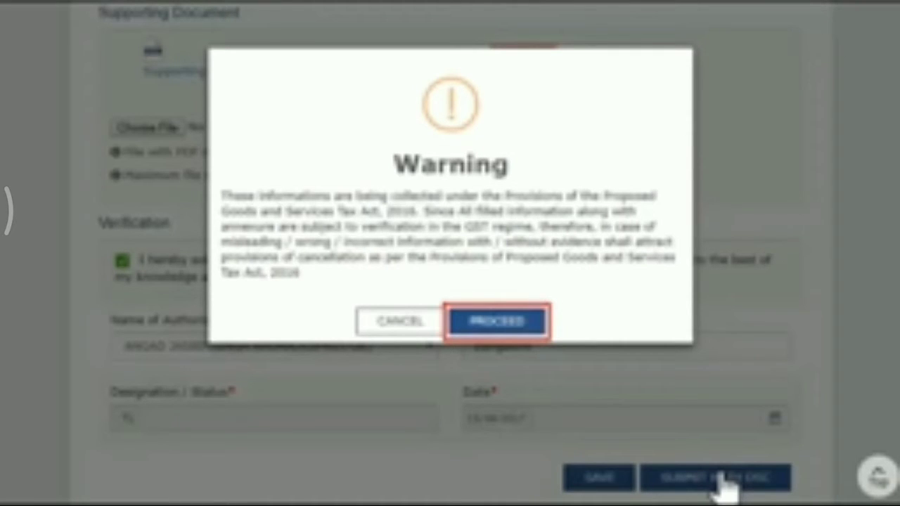
click(520, 325)
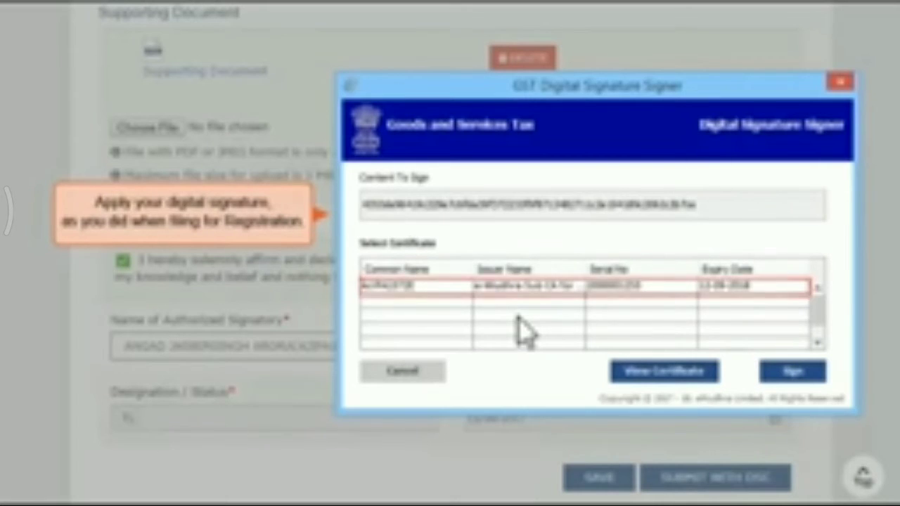
click(455, 288)
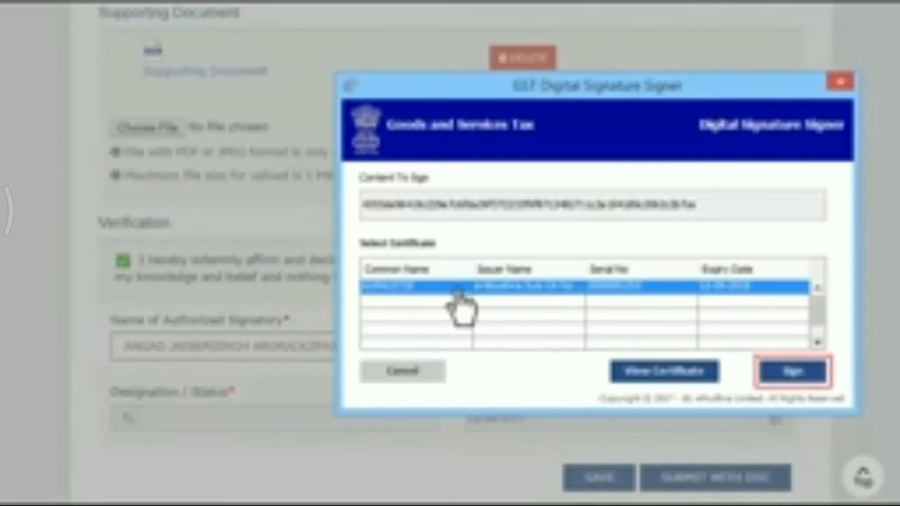
click(791, 374)
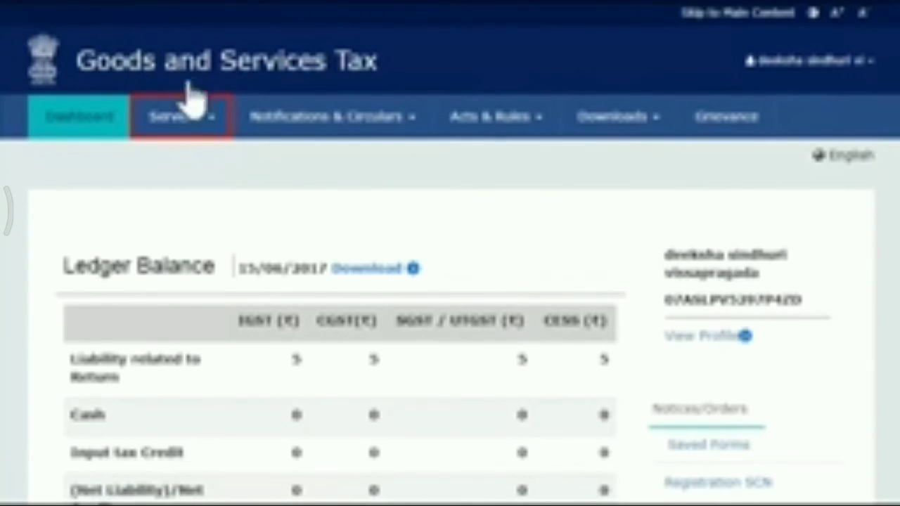
Open the registration service's Application to Opt for Composition Scheme
click(199, 137)
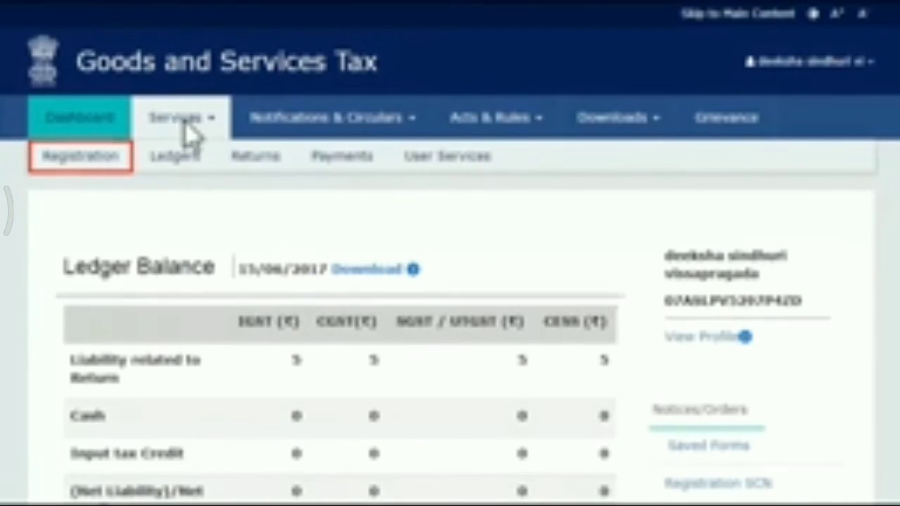
click(87, 176)
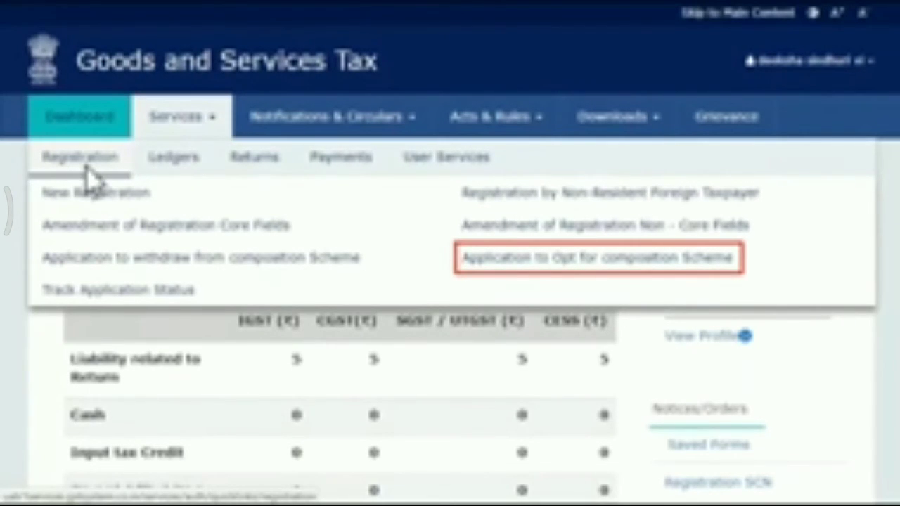
click(509, 260)
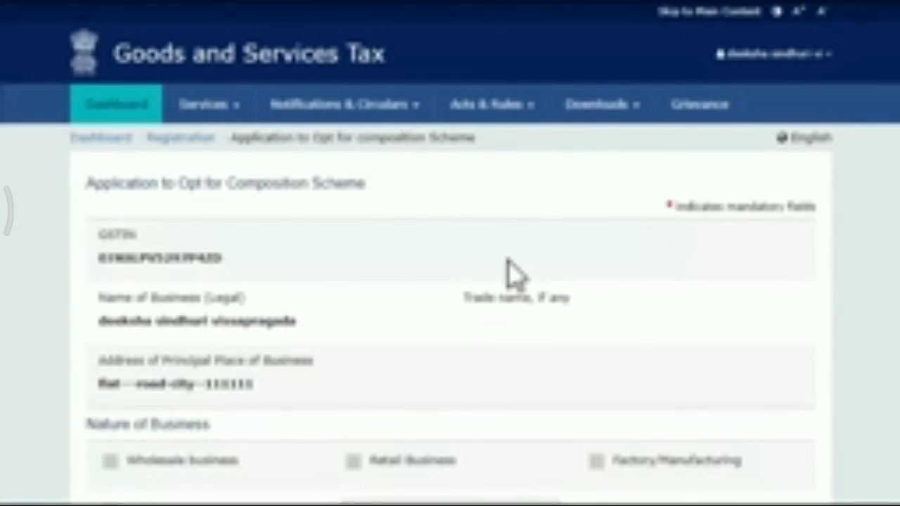
Accept both the composition declaration and the verification declaration in the composition scheme application
scroll(891, 379, down, 5)
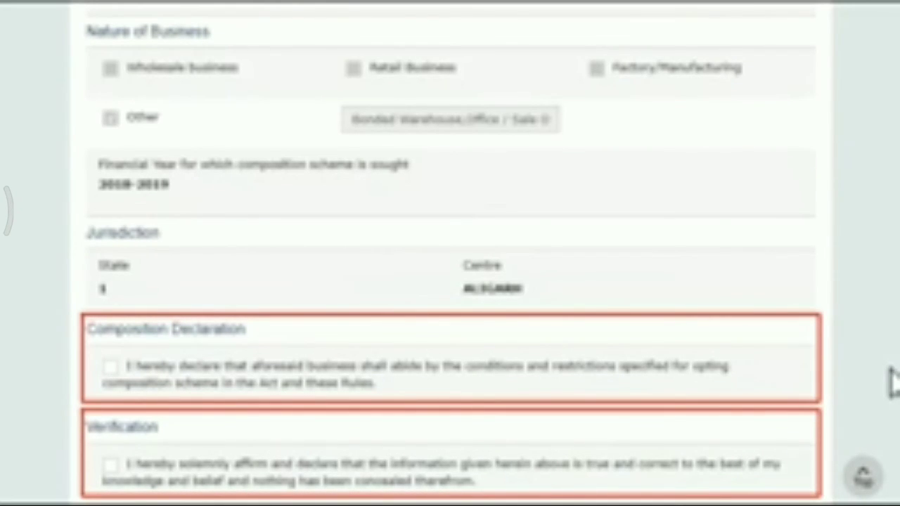
scroll(891, 380, down, 4)
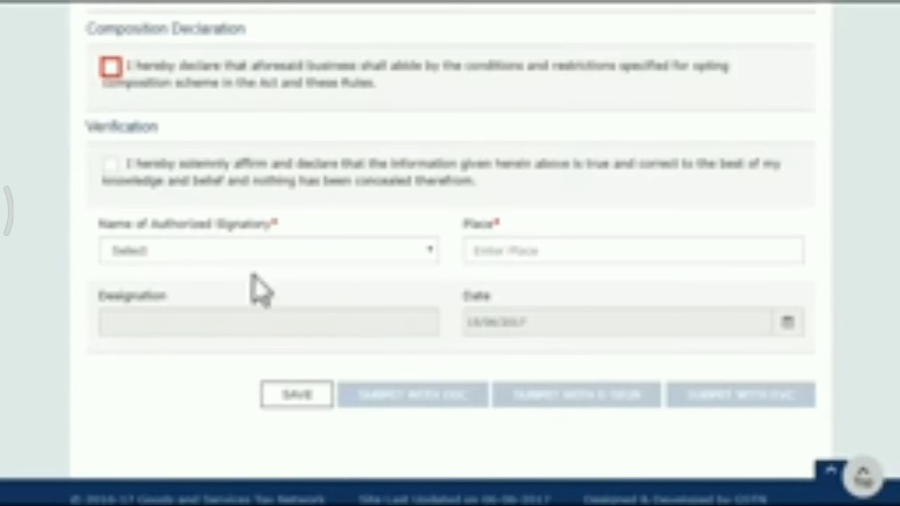
click(113, 73)
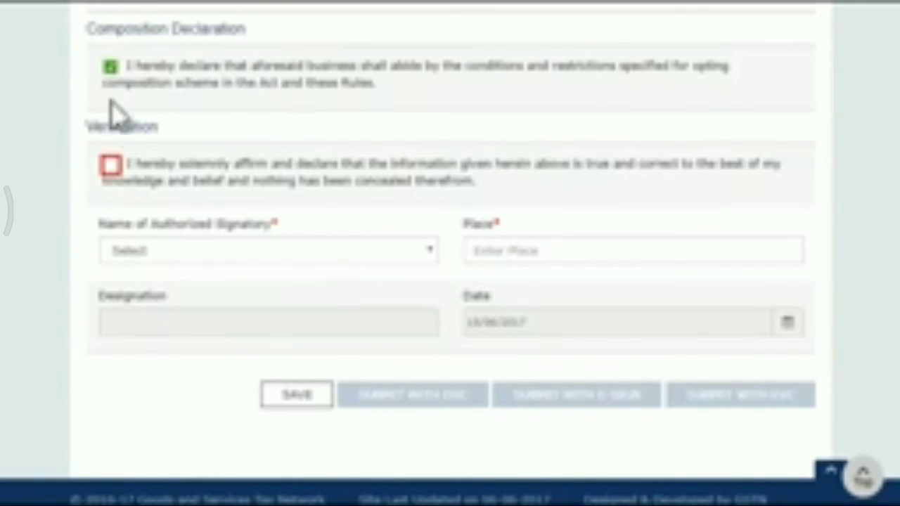
click(111, 172)
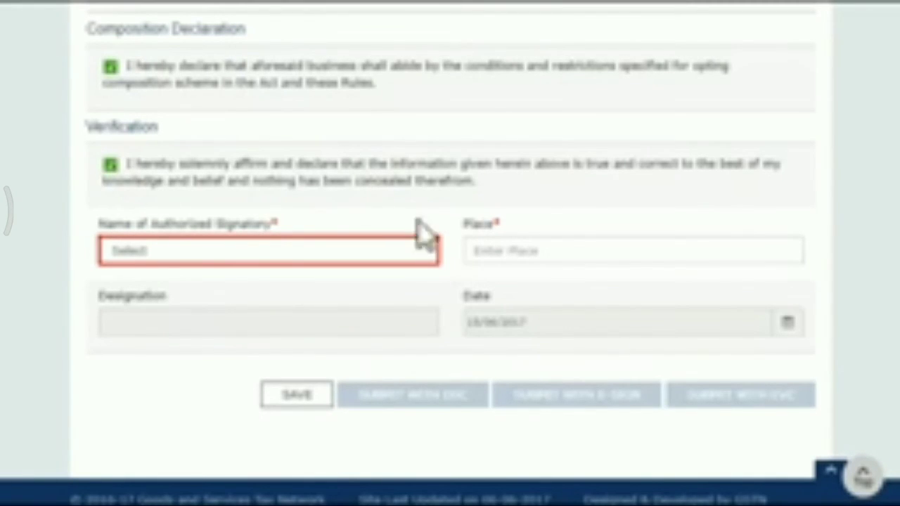
Select the listed authorized signatory and enter Bangalore as the place
click(430, 251)
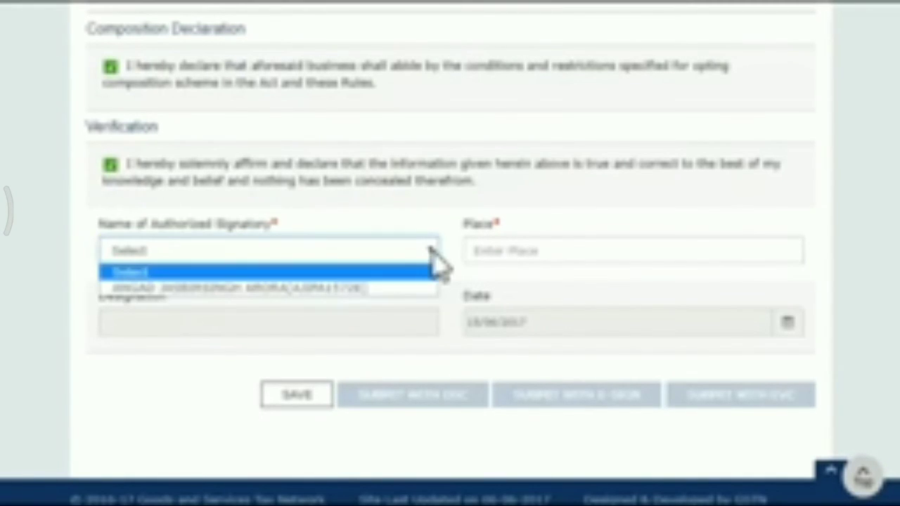
click(405, 288)
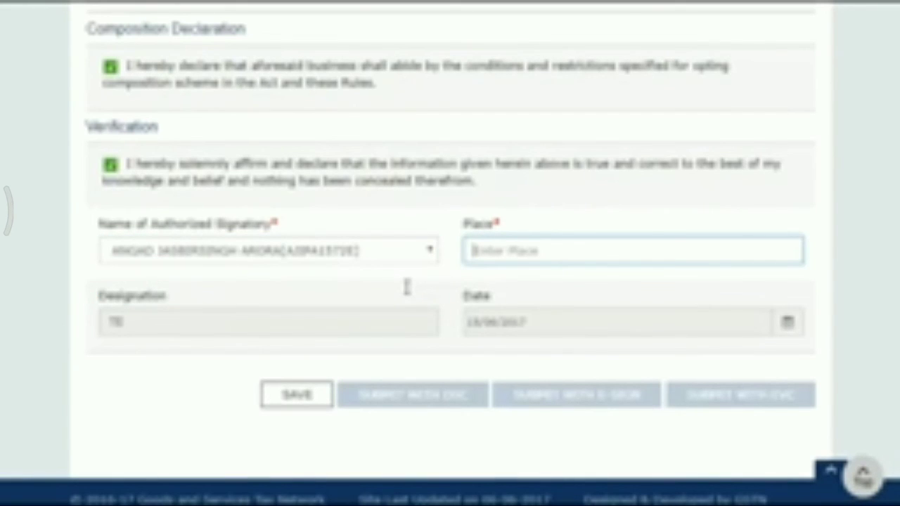
click(468, 251)
text(Bangalore)
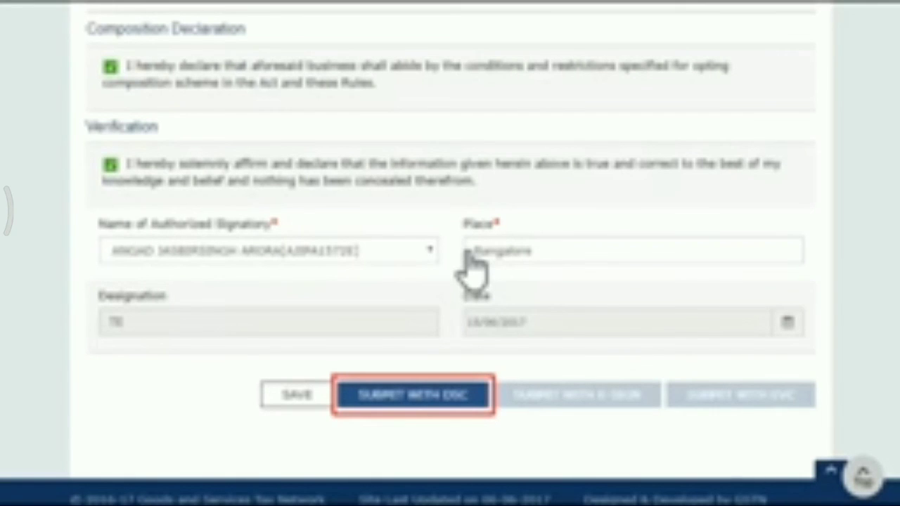
Submit the composition scheme application with DSC, proceed past the legal warning and sign it with the listed certificate
click(419, 405)
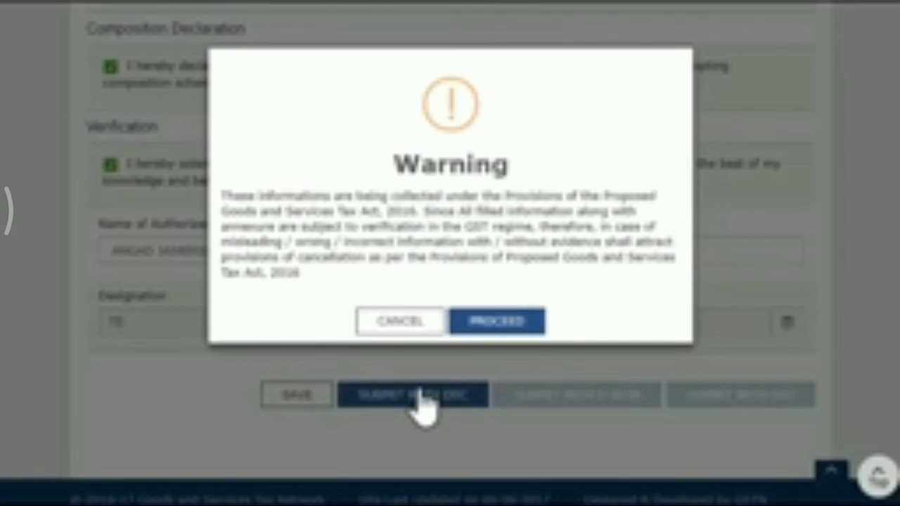
click(494, 321)
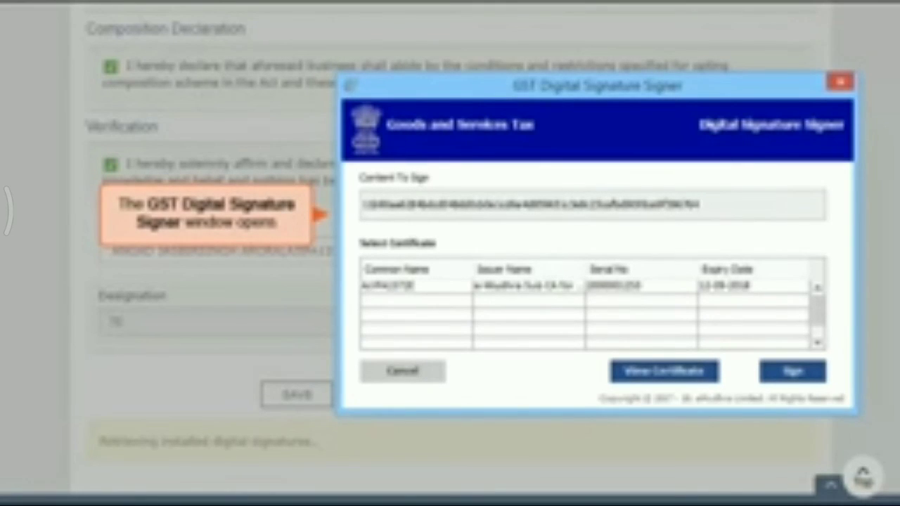
click(446, 287)
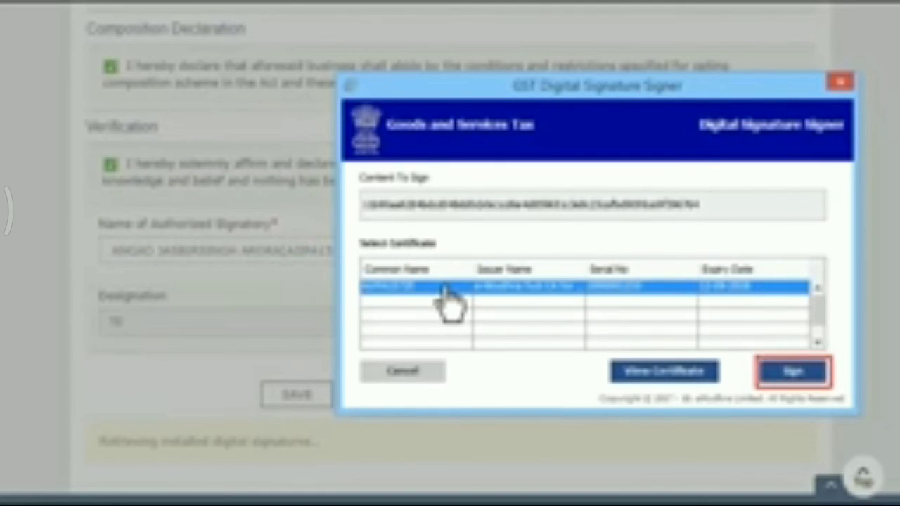
click(780, 379)
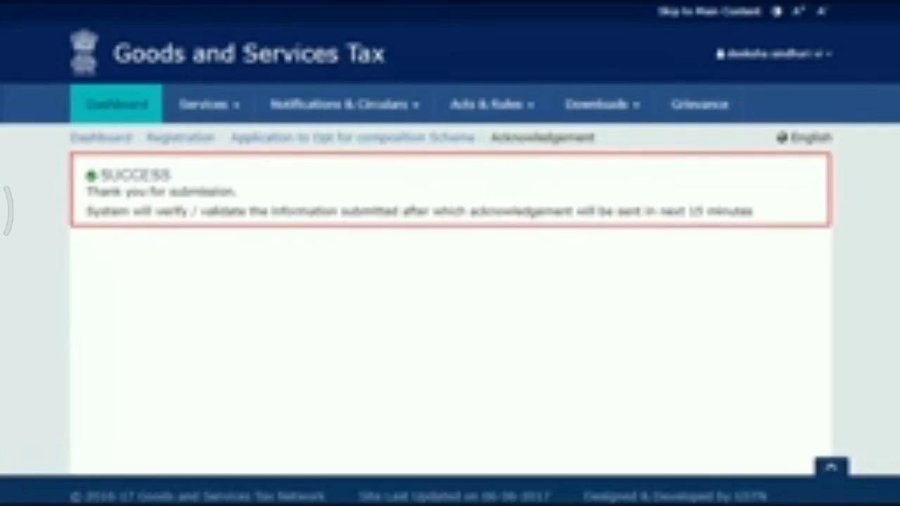